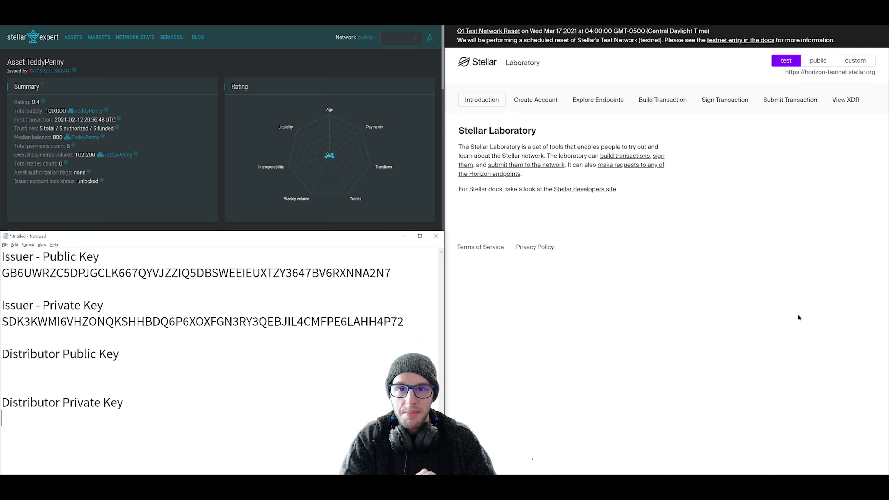
left_click(858, 290)
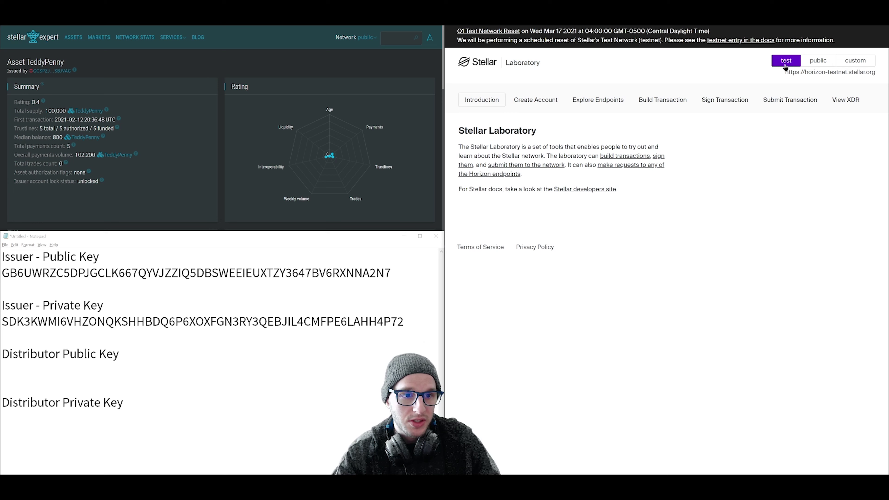
left_click(541, 102)
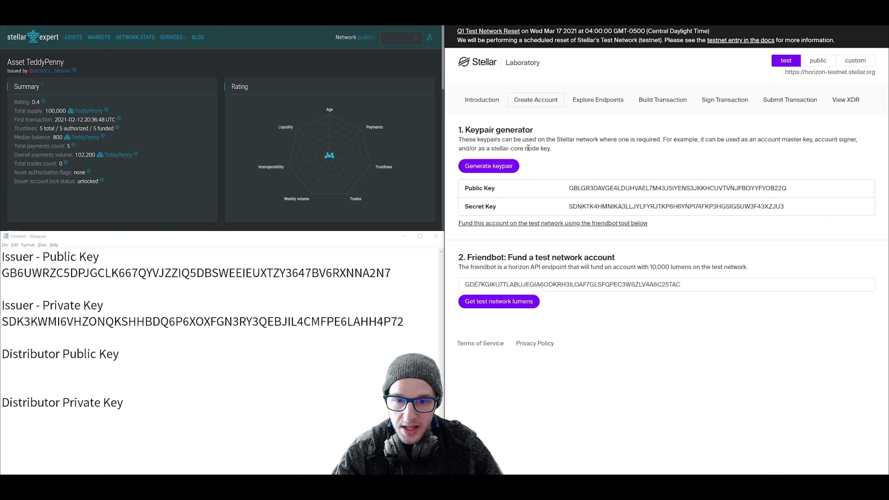
left_click(487, 166)
left_click(487, 166)
left_click(487, 166)
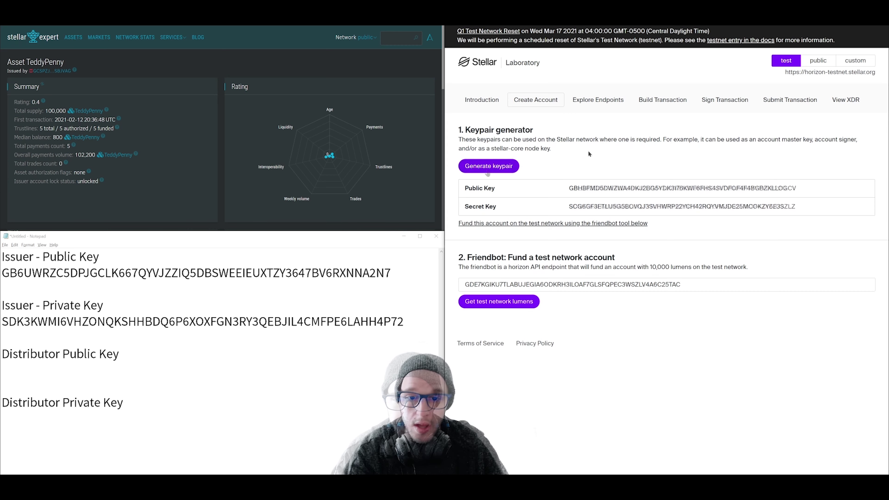
left_click(486, 166)
Step: Copy the generated public key into the notes under the Distributor Public Key heading
double_click(615, 187)
key("ctrl+c")
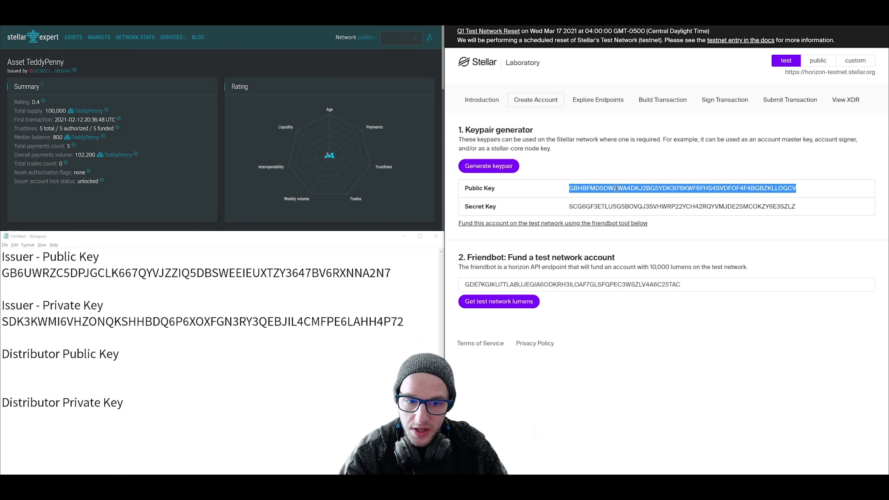
left_click(37, 368)
key("ctrl+v")
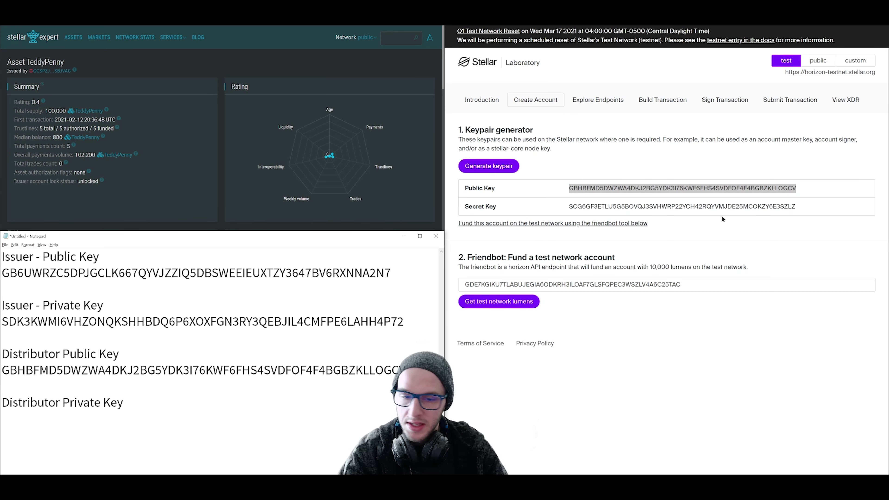
Step: Copy the generated secret key into the notes under the Distributor Private Key heading
double_click(651, 206)
key("ctrl+c")
left_click(41, 416)
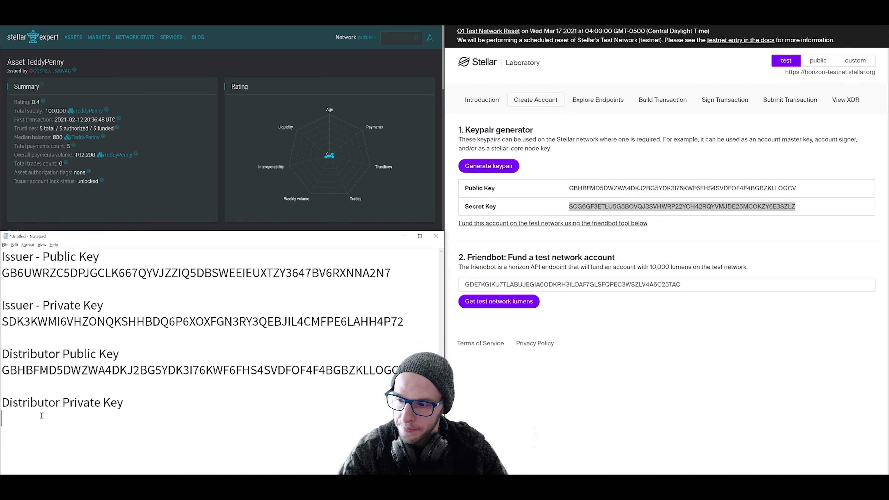
key("ctrl+v")
left_click(698, 224)
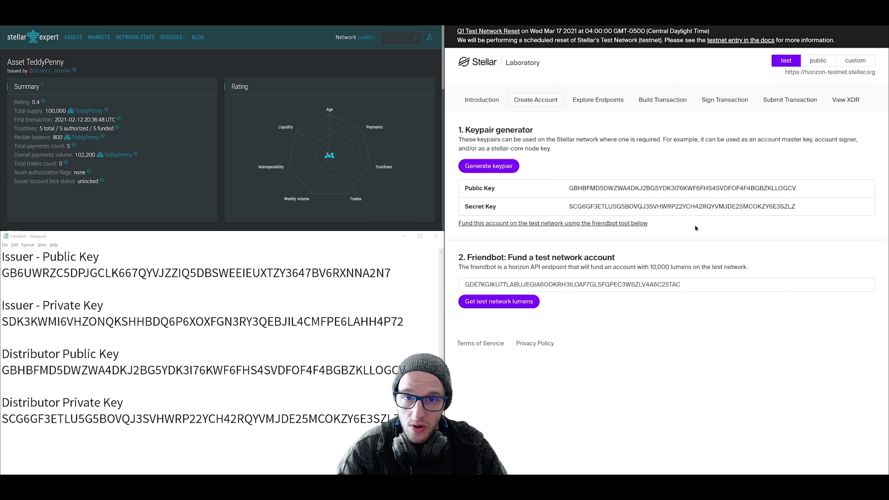
double_click(610, 208)
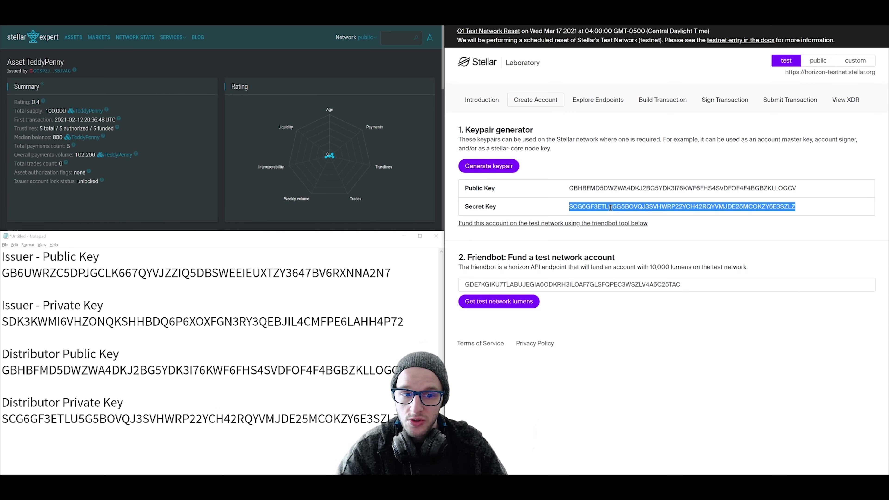
left_click(691, 228)
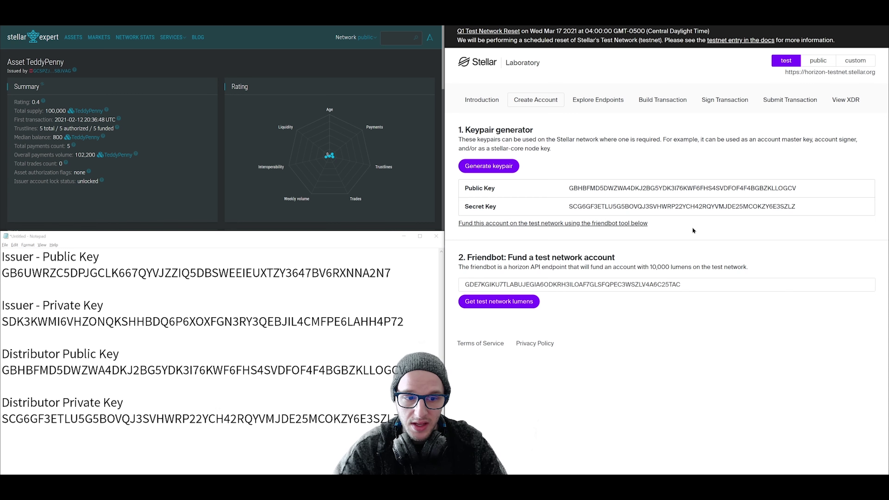
Step: Fund the new distributor account with test network lumens through Friendbot
left_click(502, 226)
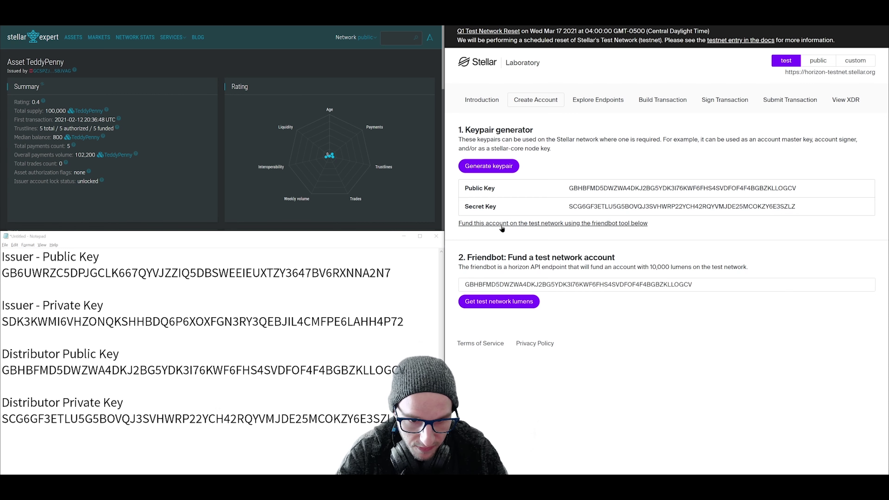
left_click(497, 304)
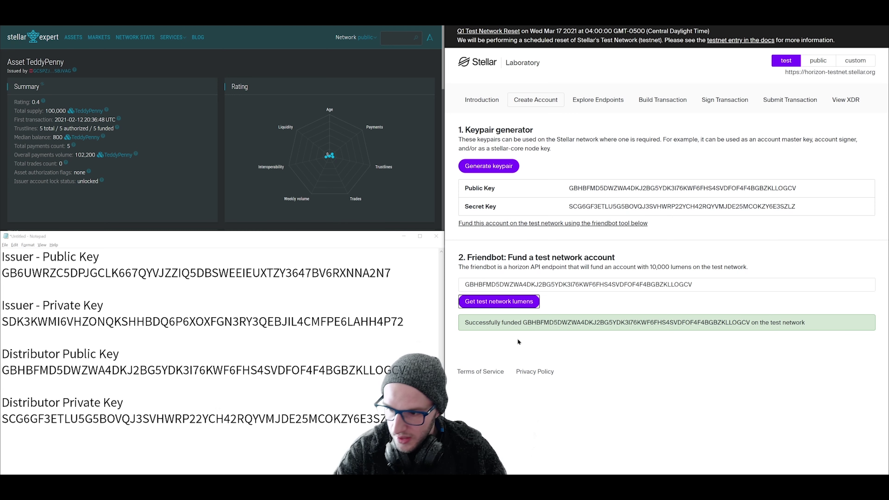
Step: Look up the distributor account by its public key on the testnet in the Stellar Expert explorer
left_click(145, 370)
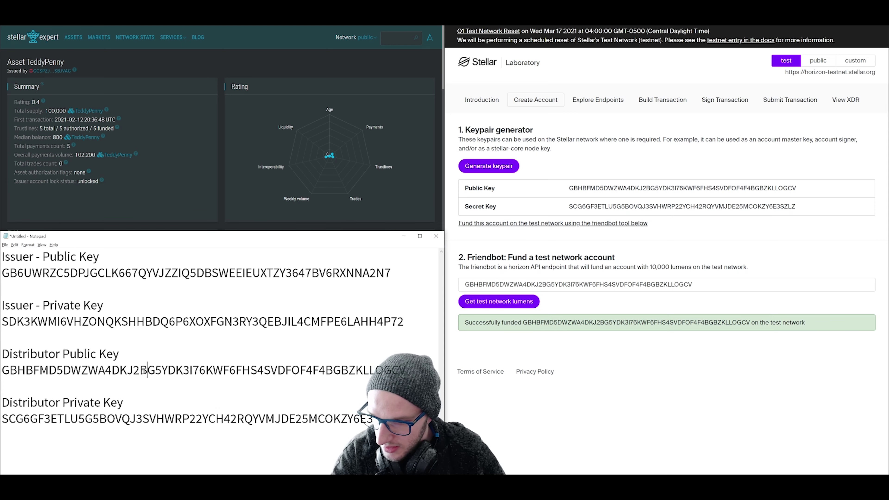
double_click(145, 370)
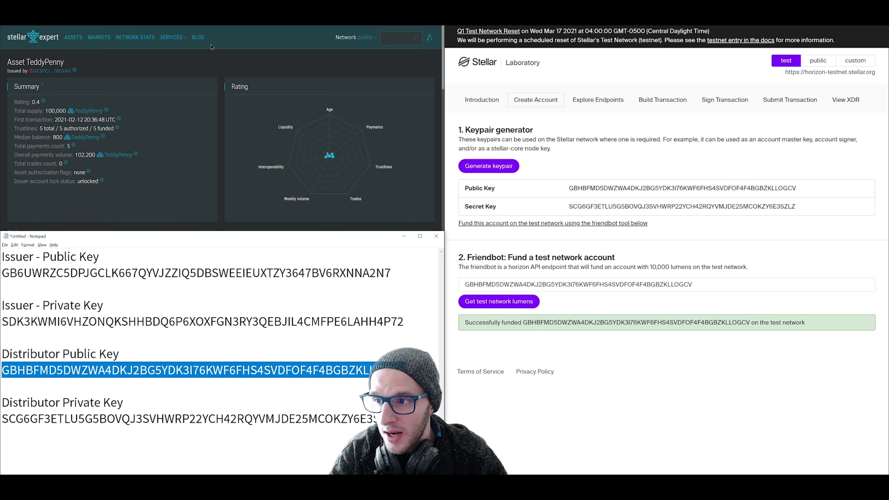
left_click(128, 75)
key("alt+Left")
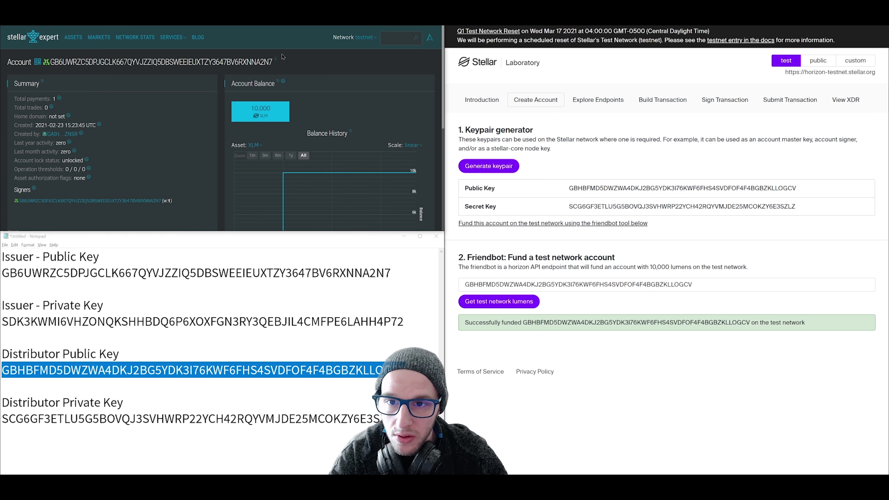
left_click(364, 38)
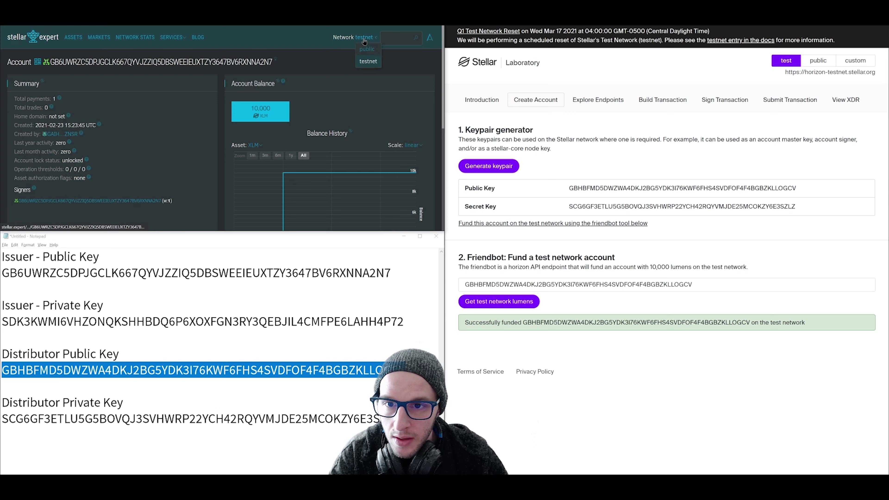
left_click(373, 64)
left_click(346, 44)
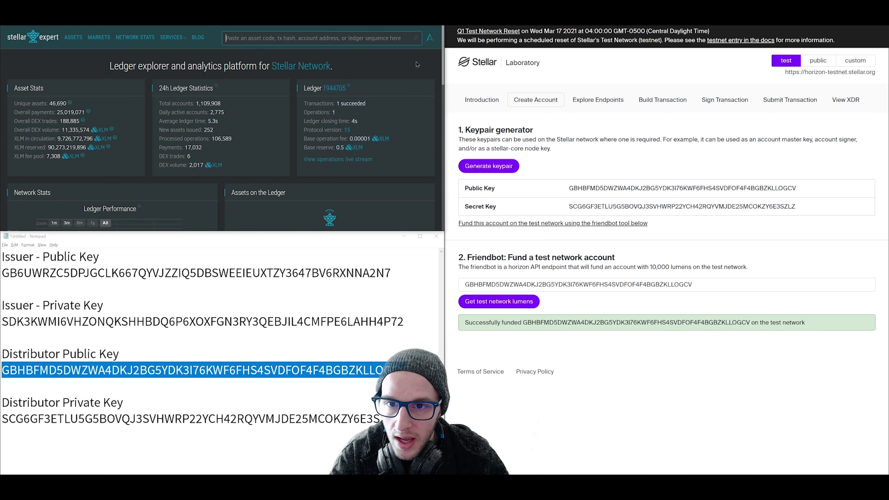
key("ctrl+v")
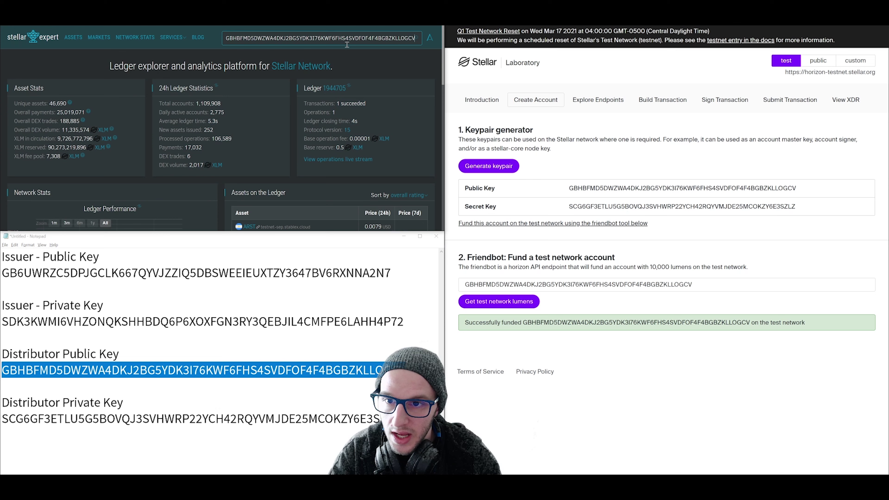
key("Return")
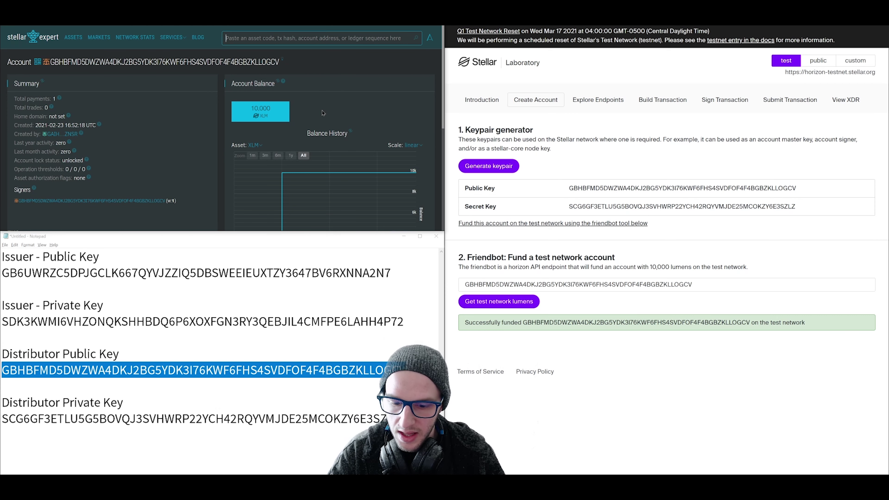
Step: Start building a transaction in Stellar Laboratory with the distributor's public key as the source account
left_click(664, 355)
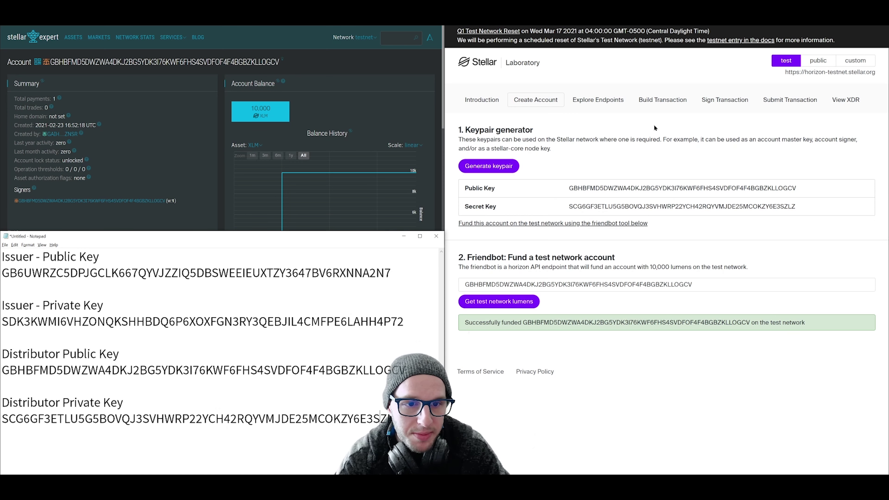
left_click(655, 101)
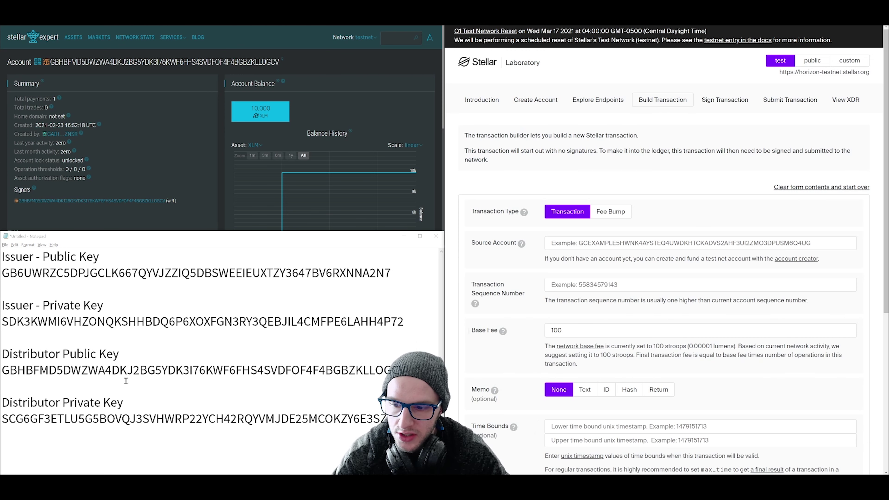
double_click(140, 369)
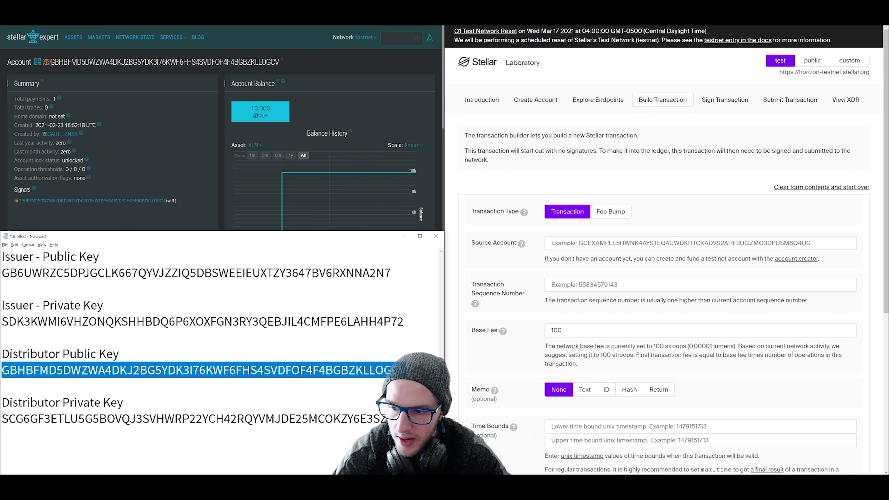
left_click(584, 243)
key("ctrl+v")
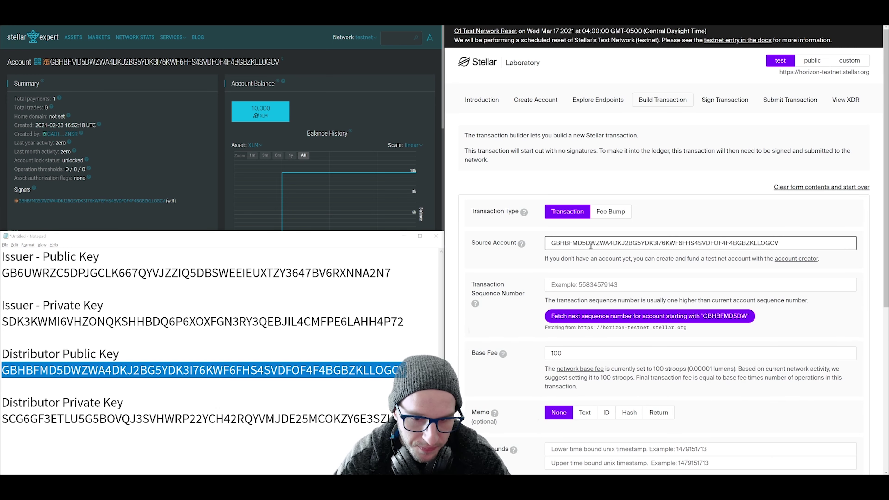
Step: Fetch the next transaction sequence number for the distributor source account
scroll(595, 248, "down", 3)
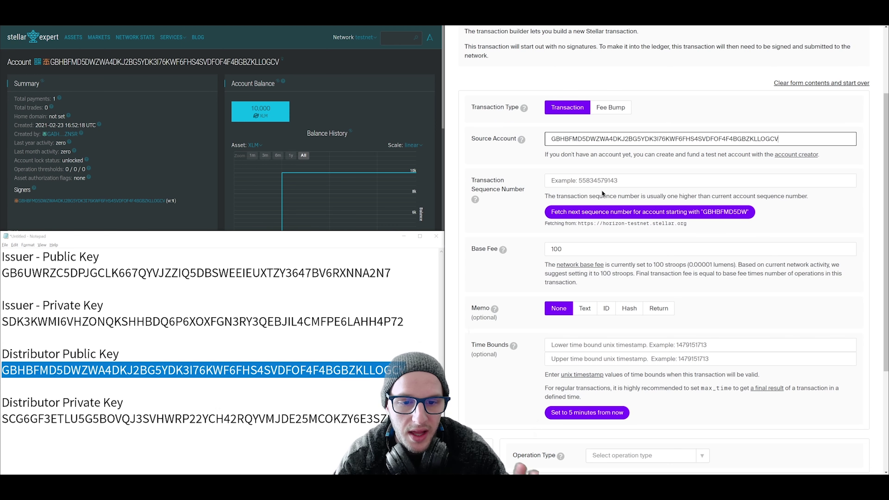
left_click(590, 216)
scroll(553, 186, "down", 1)
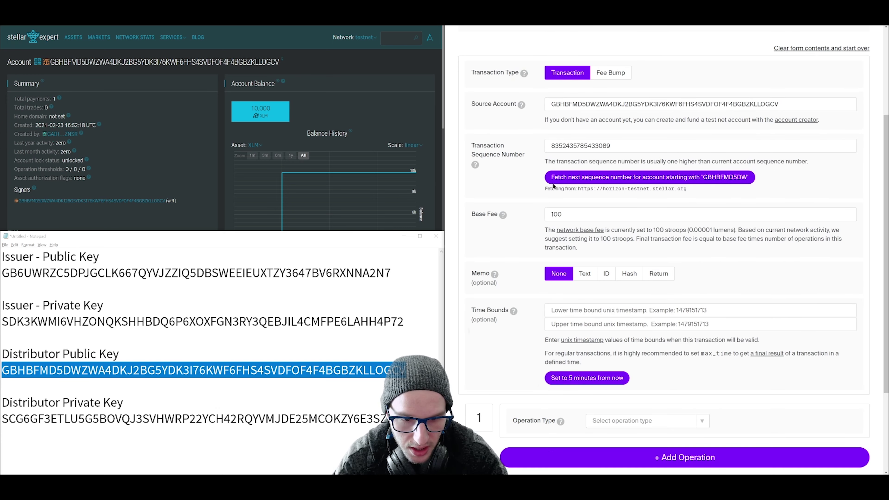
Step: Set the type of the transaction's first operation to Change Trust
scroll(553, 187, "down", 4)
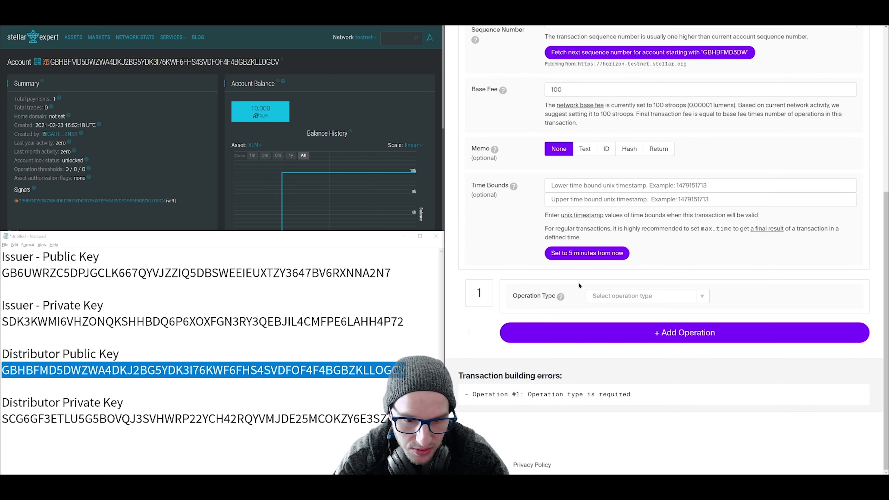
left_click(628, 298)
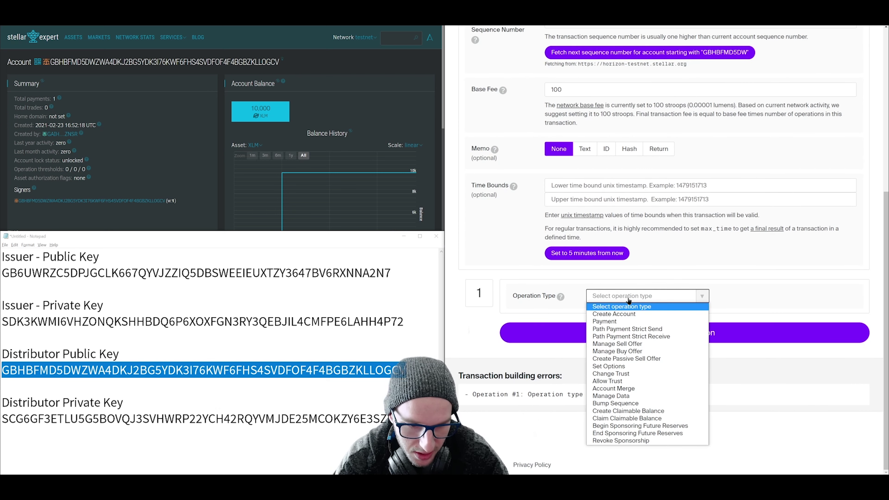
left_click(619, 371)
scroll(595, 315, "down", 3)
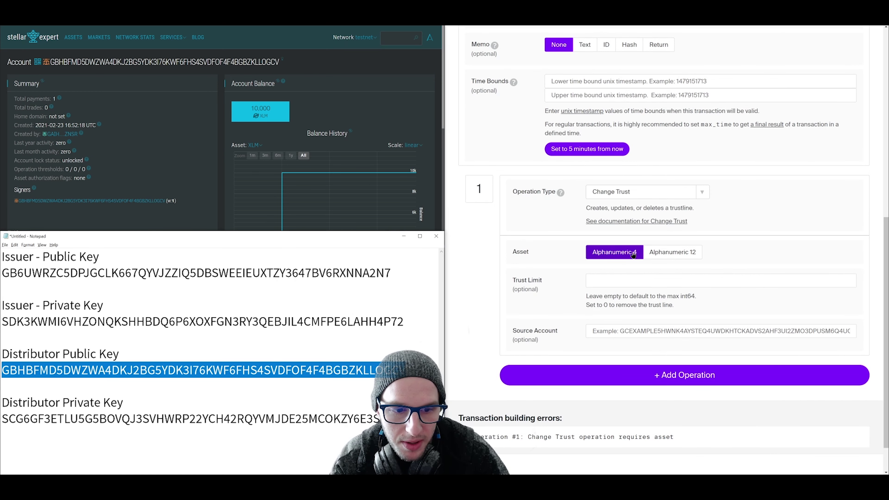
Step: Set the trustline asset to Alphanumeric 12 with the asset code BUTTCOIN
left_click_drag(636, 252, 611, 265)
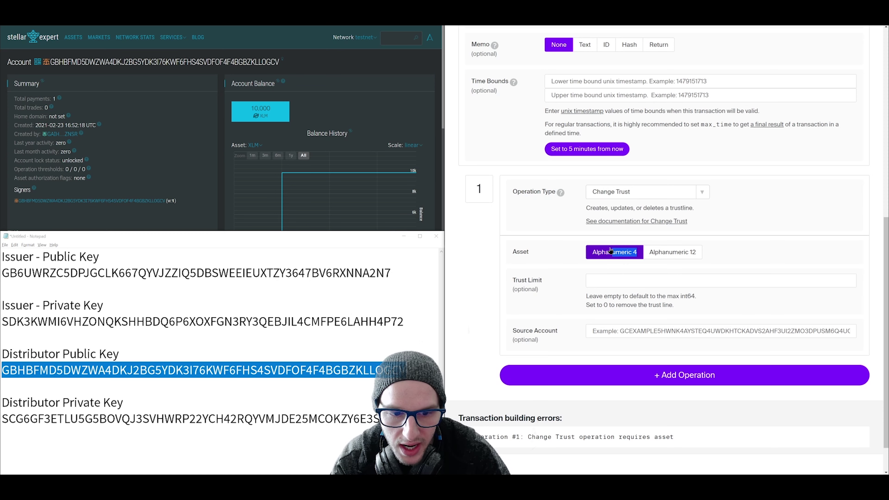
left_click(607, 253)
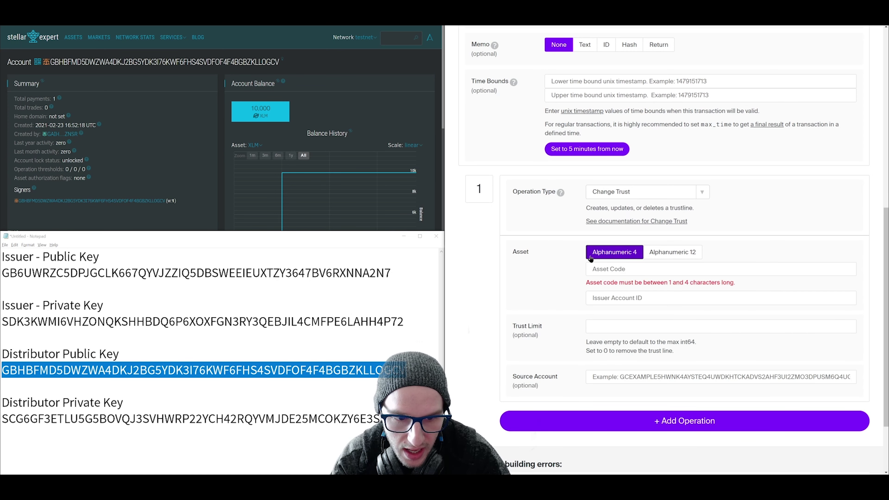
left_click(672, 258)
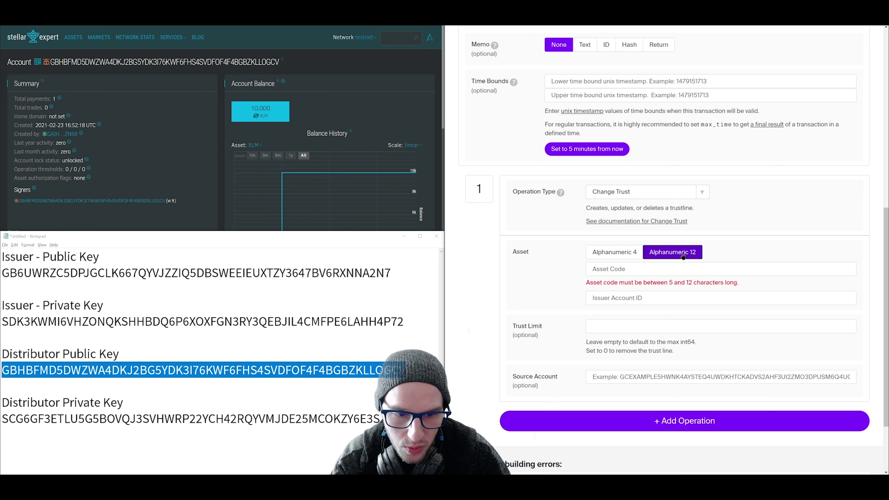
left_click(640, 272)
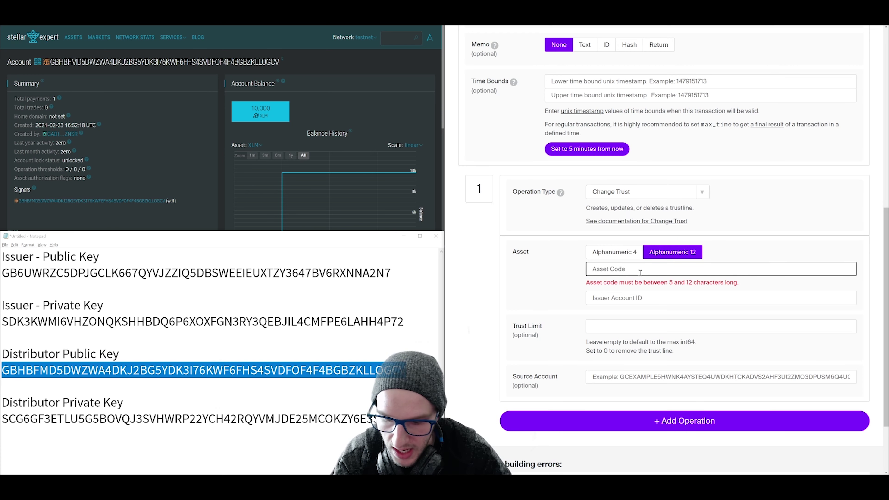
type("BUTT")
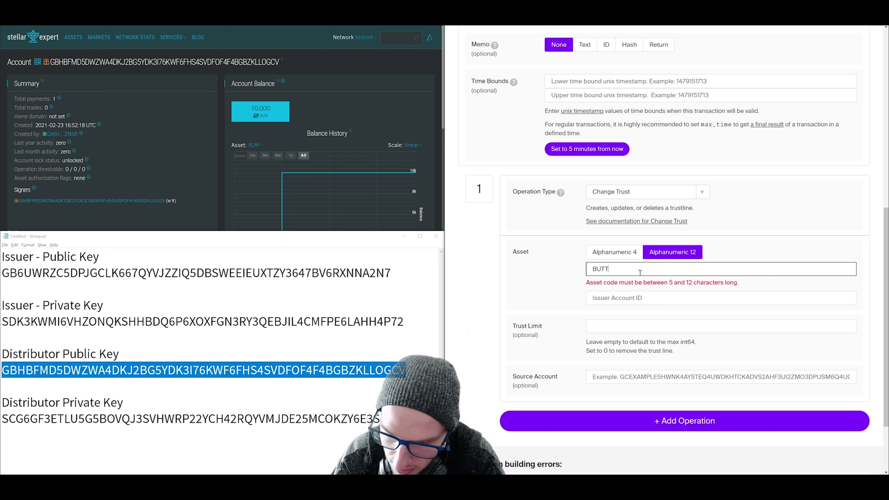
type("COIN")
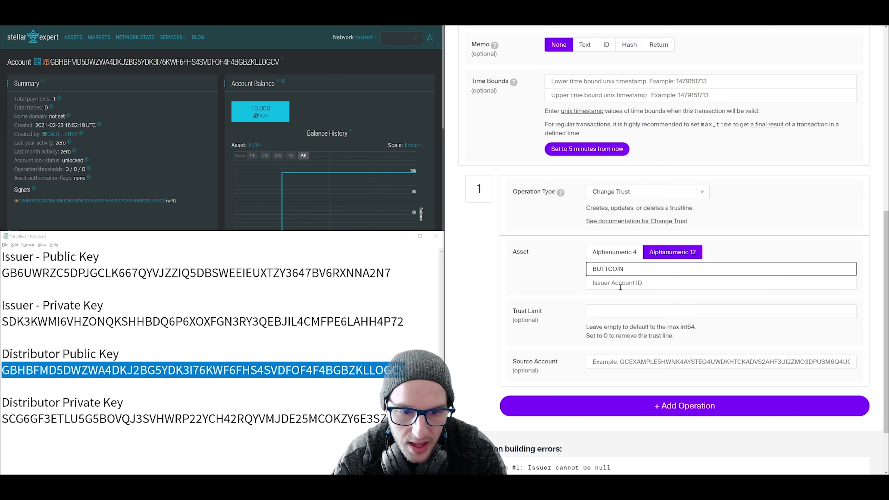
Step: Copy the issuer's public key from the notes into the issuer account ID of the BUTTCOIN trustline asset
left_click(597, 280)
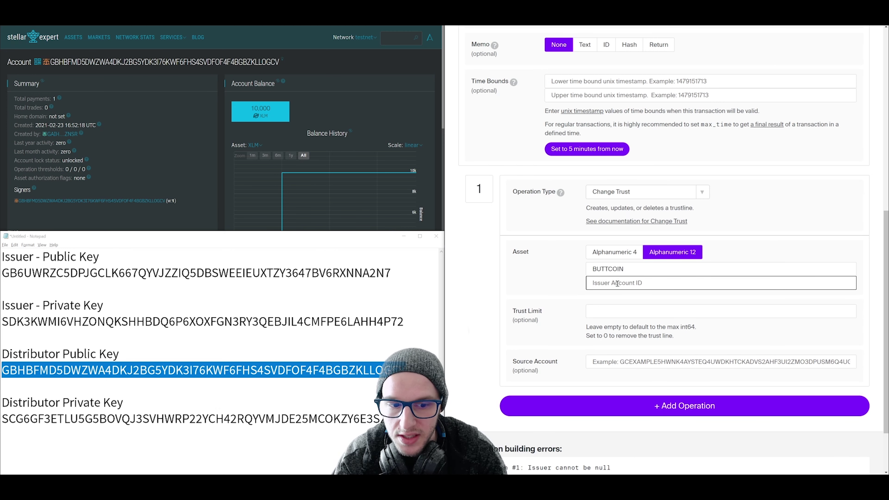
double_click(95, 275)
key("ctrl+c")
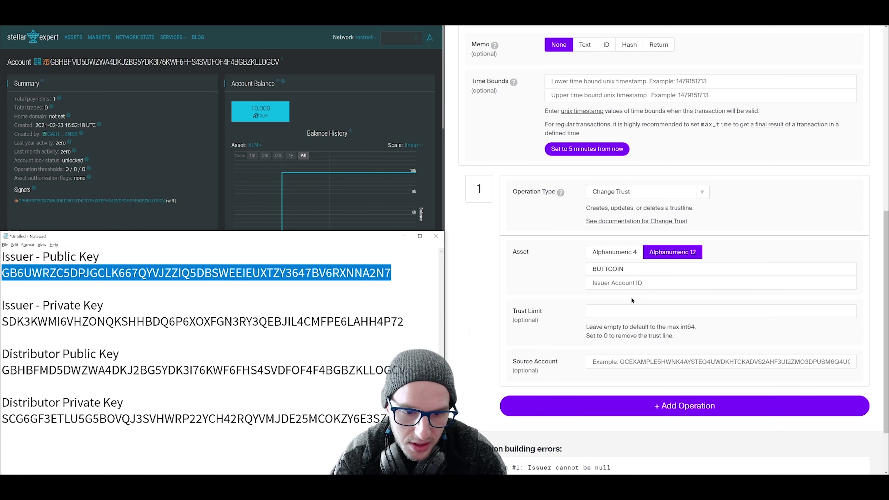
left_click(632, 283)
key("ctrl+v")
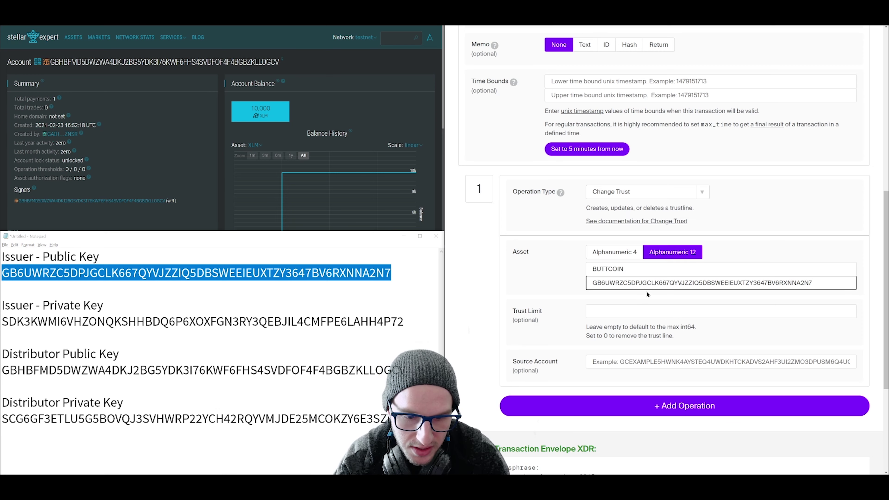
Step: Open the built trustline transaction in the Transaction Signer and sign it with the distributor's private key from the notes
scroll(635, 289, "down", 4)
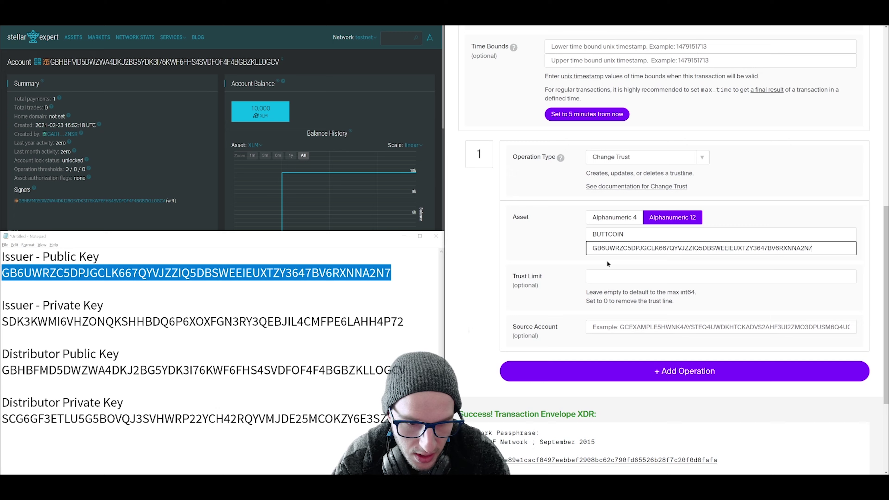
scroll(590, 249, "down", 1)
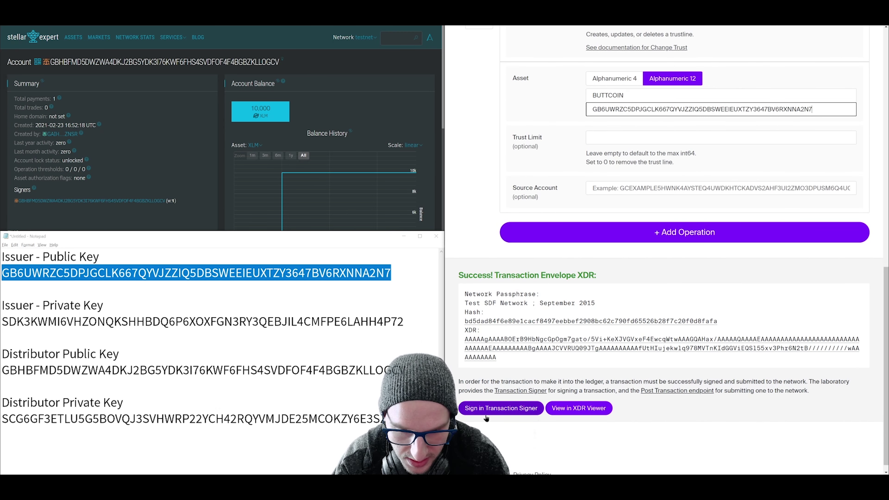
left_click(487, 408)
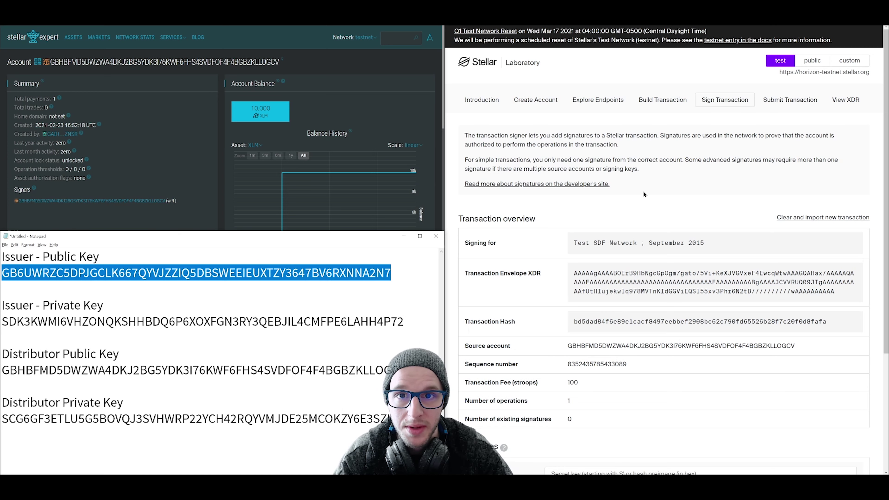
scroll(643, 190, "down", 4)
scroll(646, 237, "down", 1)
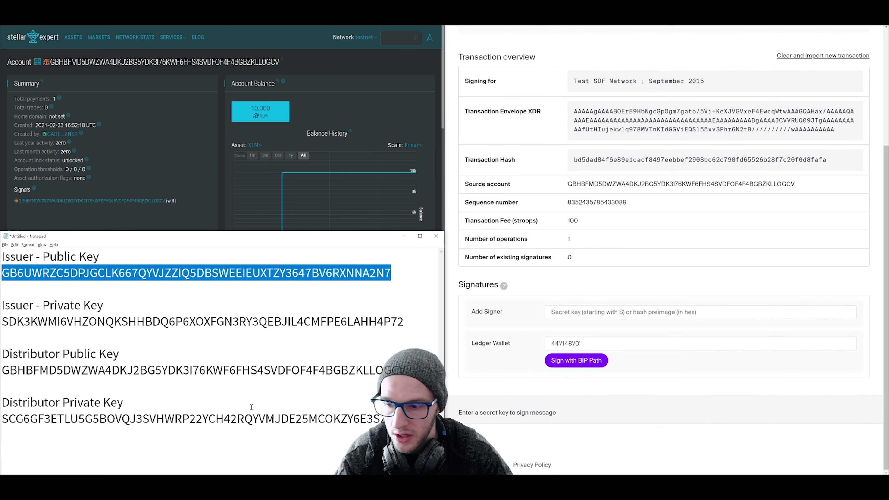
left_click(142, 408)
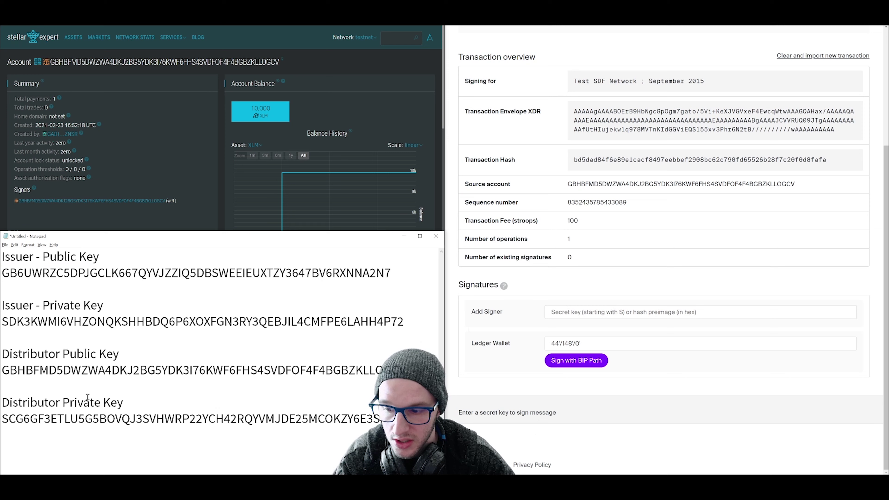
double_click(107, 418)
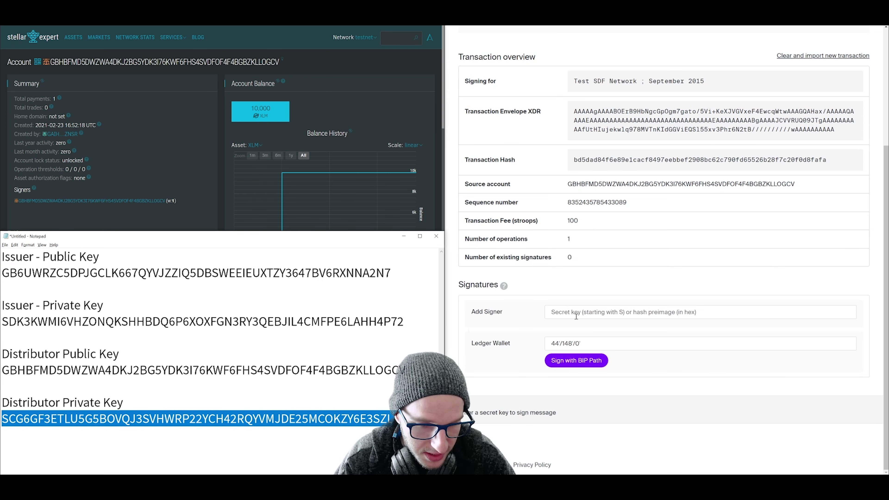
left_click(594, 305)
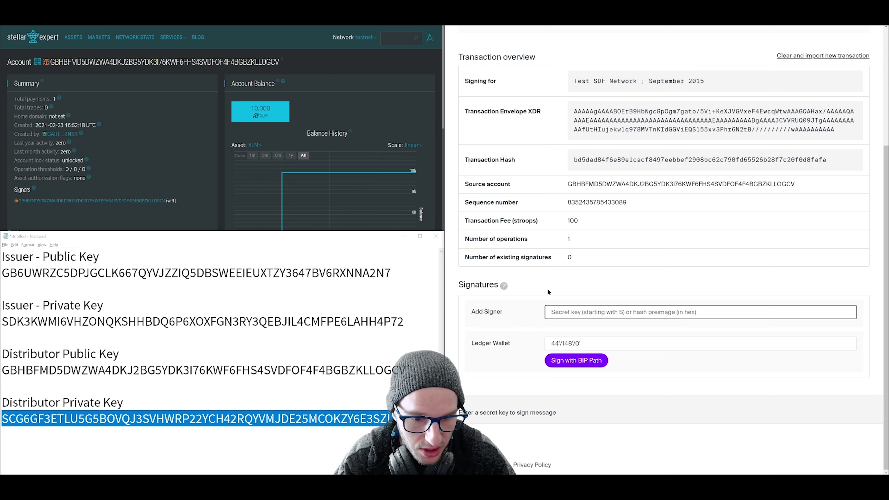
key("ctrl+v")
scroll(586, 303, "down", 3)
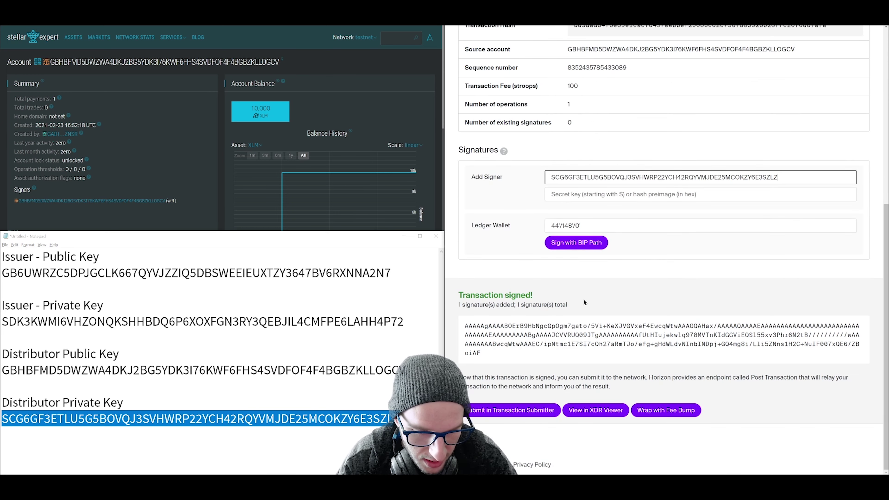
Step: Open the signed trustline transaction in the Transaction Submitter, review its envelope and submit it to the test network
left_click(506, 414)
scroll(594, 211, "down", 3)
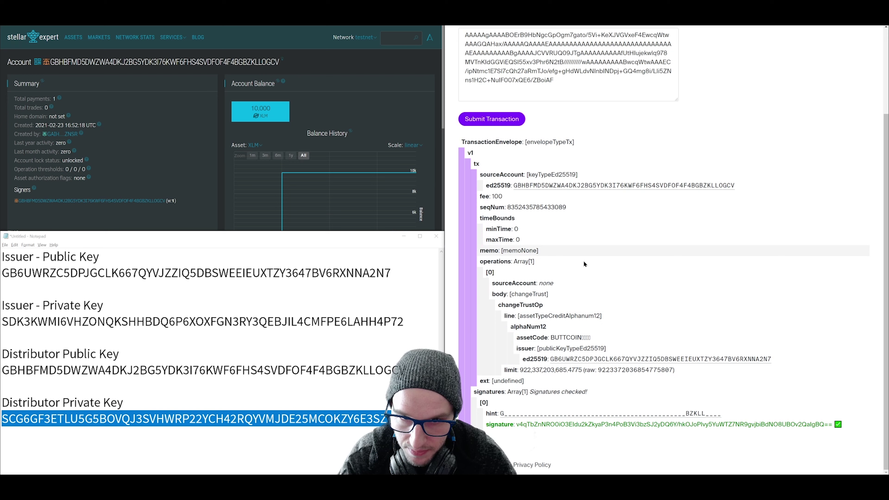
scroll(698, 337, "up", 3)
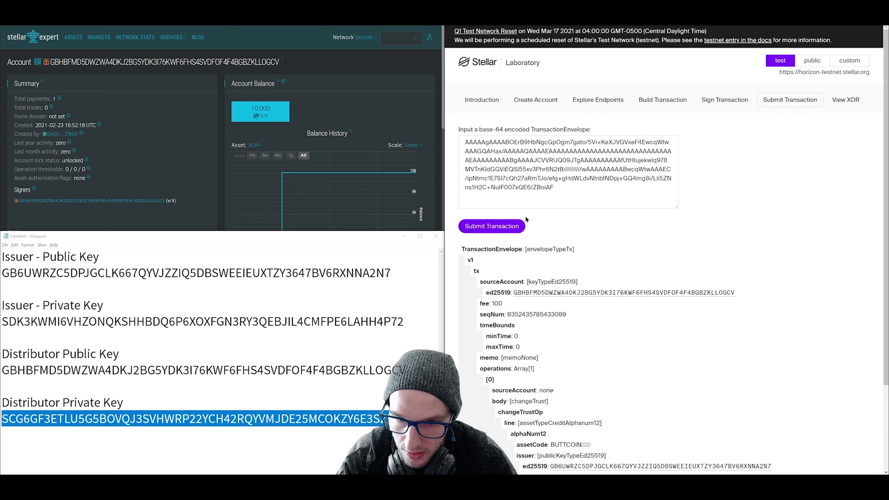
left_click(507, 226)
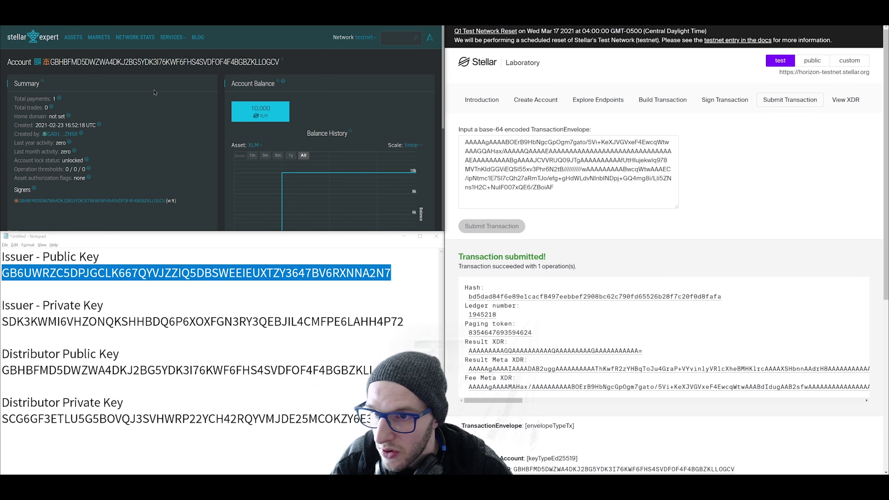
Step: Switch to StellarExpert, reload the distributor account page and check its balances and operations for the BUTTCOIN trustline
key("F5")
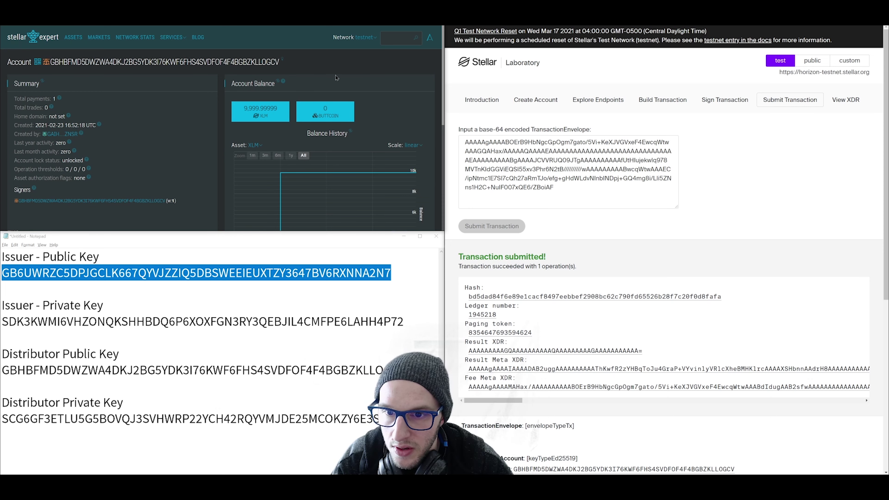
scroll(375, 101, "down", 5)
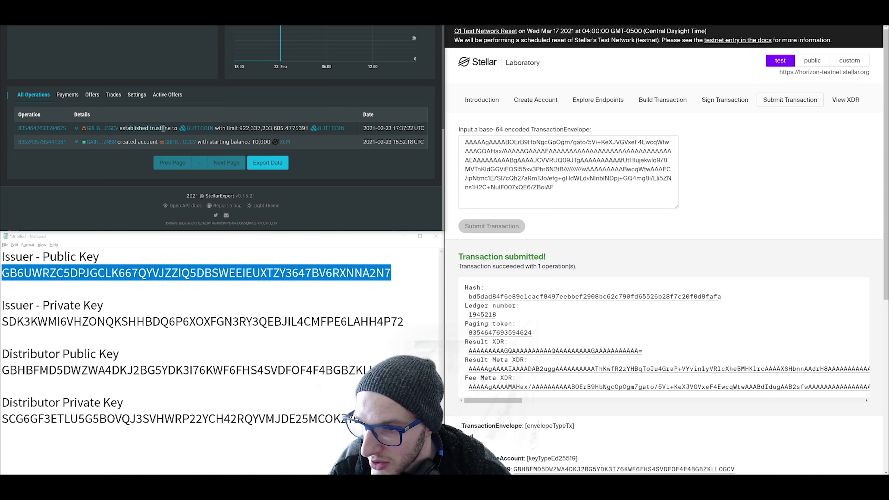
scroll(163, 128, "up", 5)
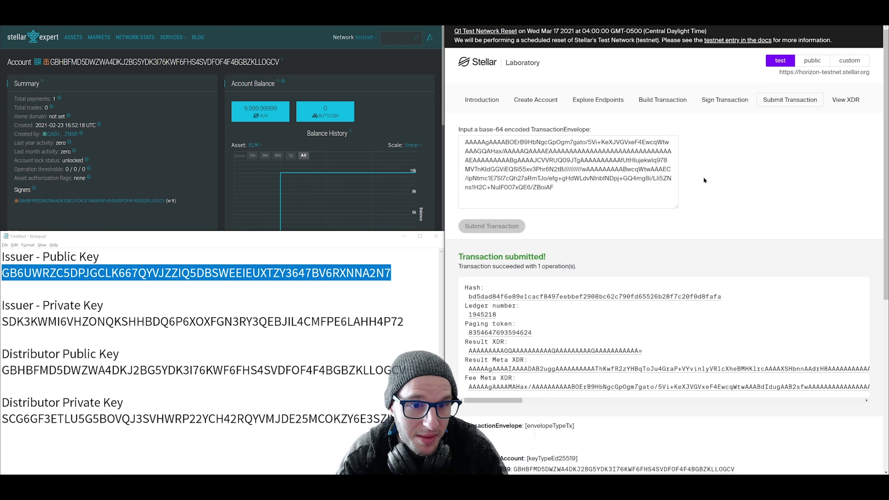
Step: Return to the transaction builder in Stellar Laboratory and clear the form contents to start a new transaction
left_click(654, 105)
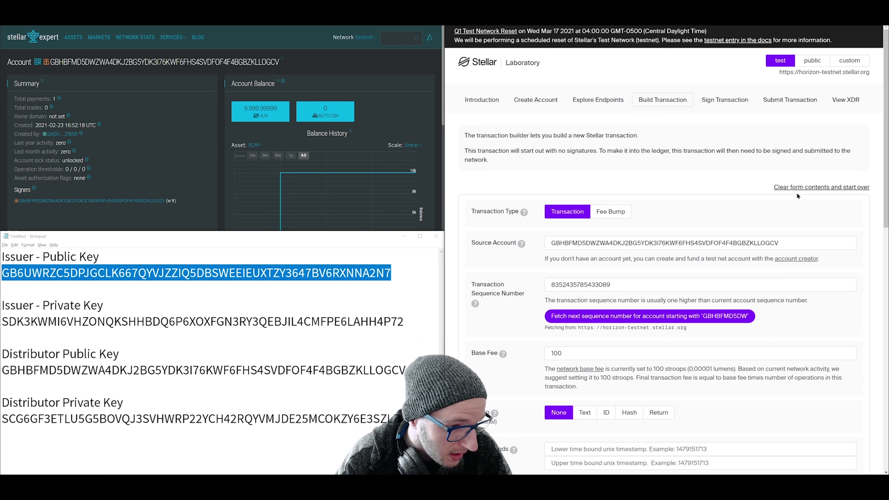
left_click(792, 187)
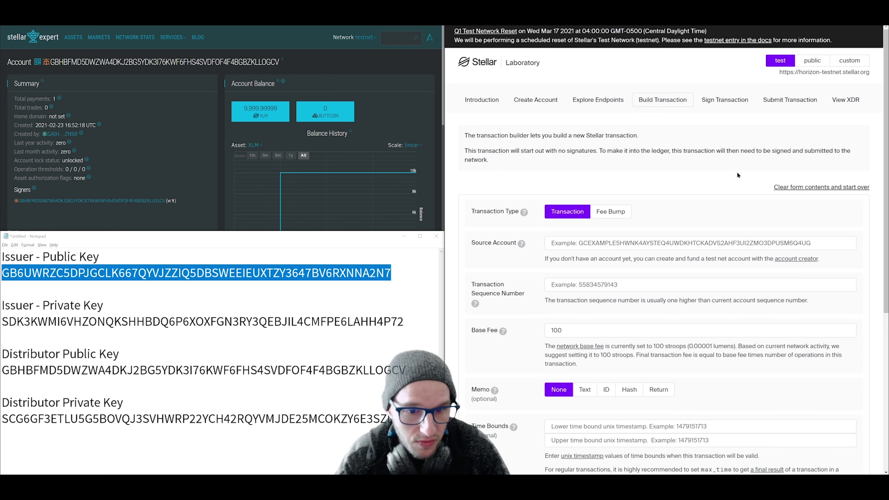
scroll(717, 161, "down", 2)
scroll(698, 129, "up", 2)
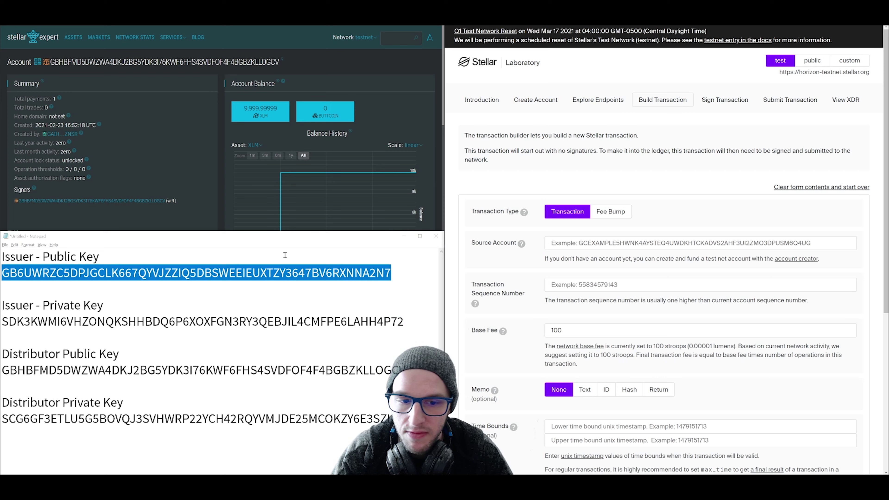
Step: Set the issuer's public key as the new transaction's source account and fetch its next sequence number
left_click(574, 243)
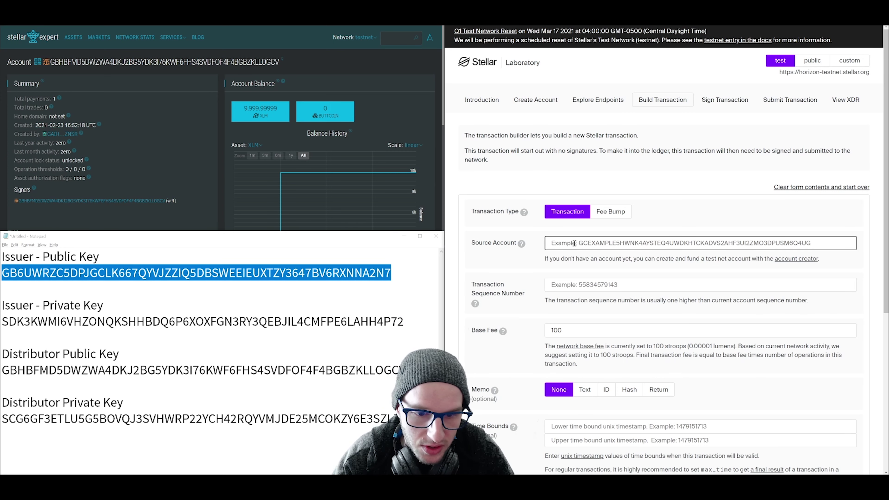
key("ctrl+v")
scroll(574, 243, "down", 3)
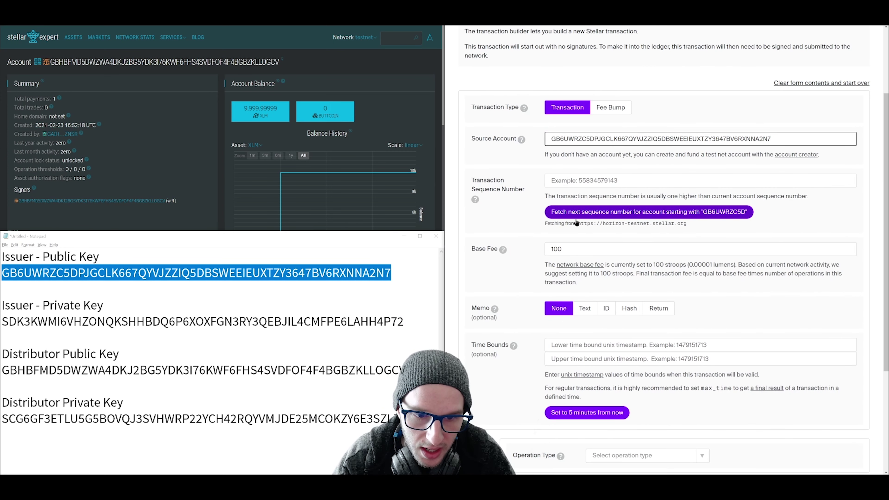
left_click(589, 214)
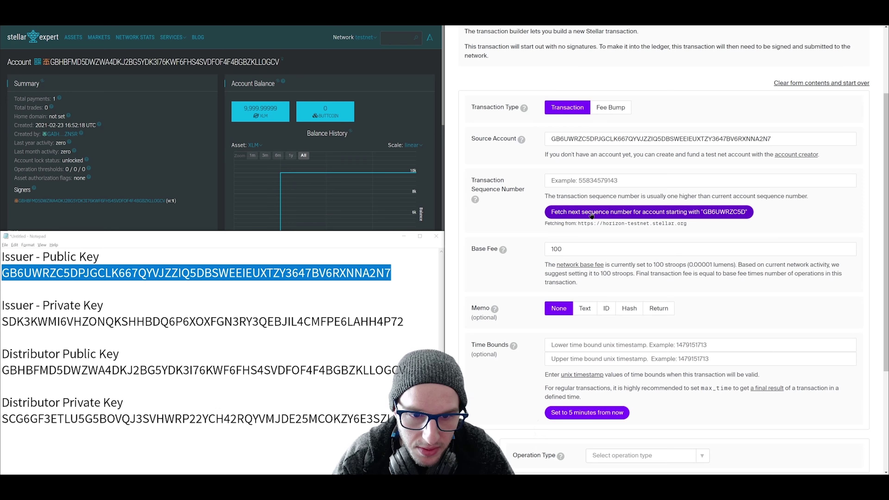
Step: Set the type of the new transaction's first operation to Payment
scroll(588, 215, "down", 5)
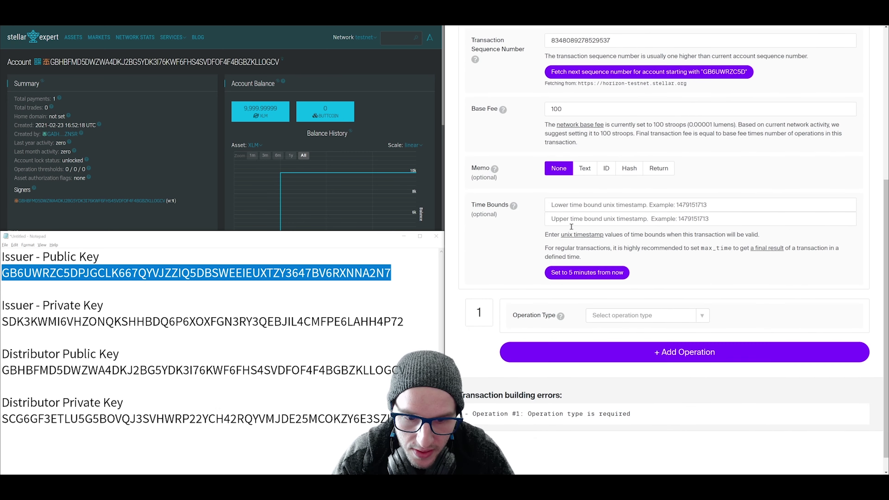
left_click(607, 297)
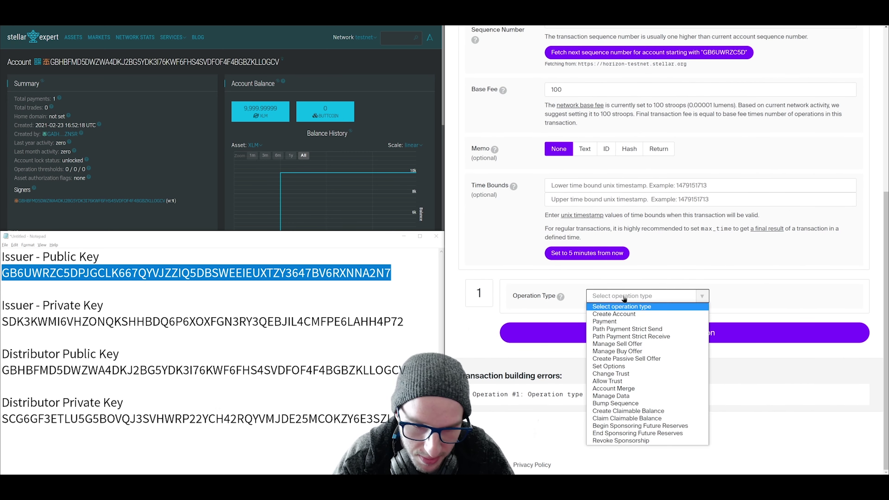
left_click(632, 321)
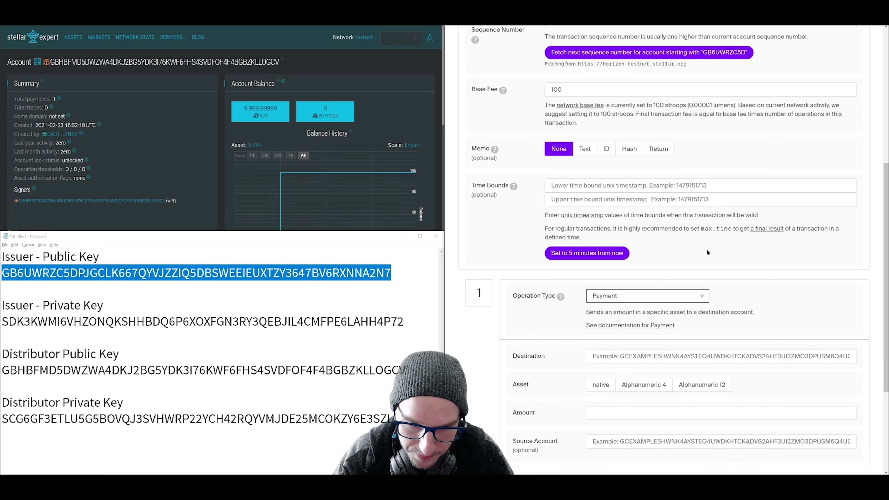
Step: Copy the distributor's public key from the notes into the payment's destination
scroll(715, 237, "down", 4)
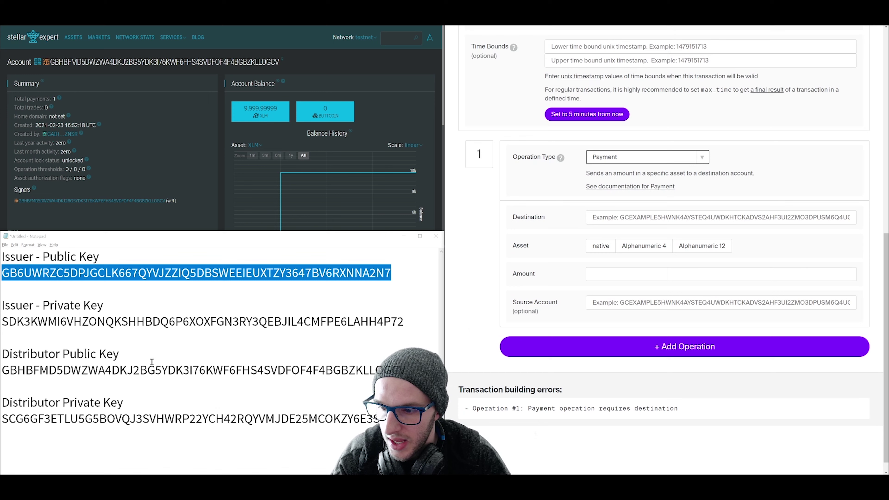
triple_click(148, 374)
key("ctrl+c")
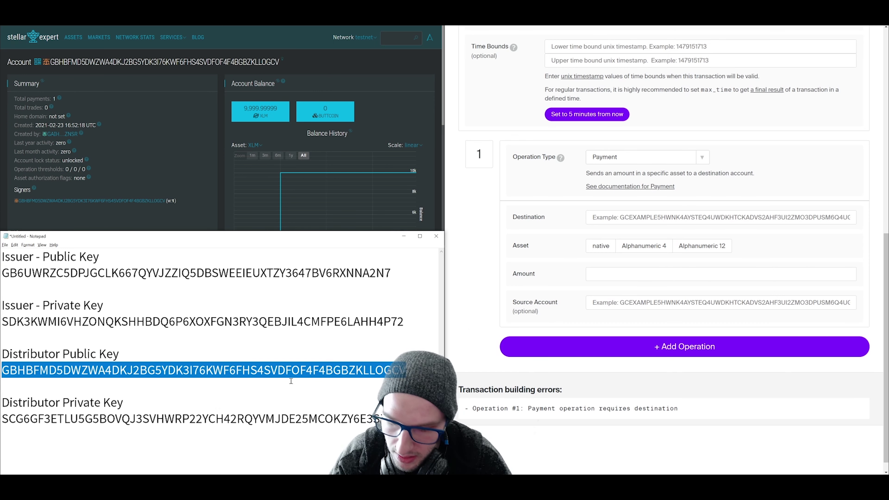
left_click(640, 216)
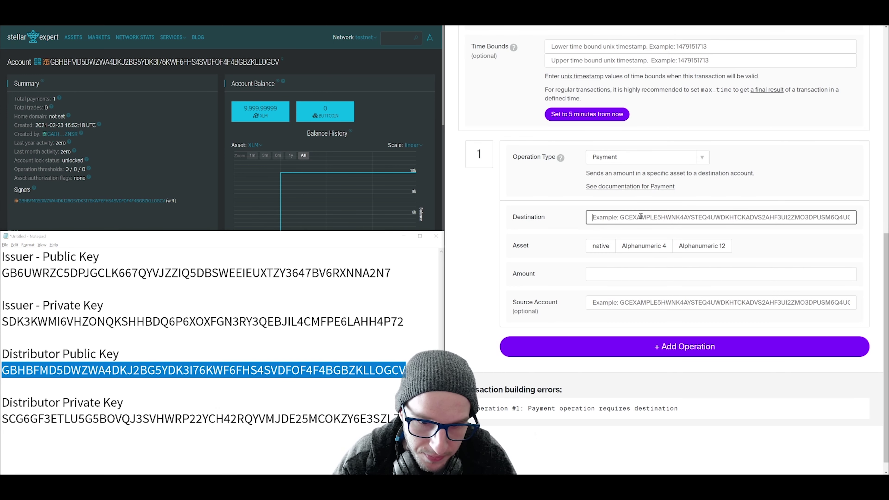
key("ctrl+v")
Step: Set the payment asset to Alphanumeric 12 with the asset code BUTTCOIN
scroll(636, 215, "down", 1)
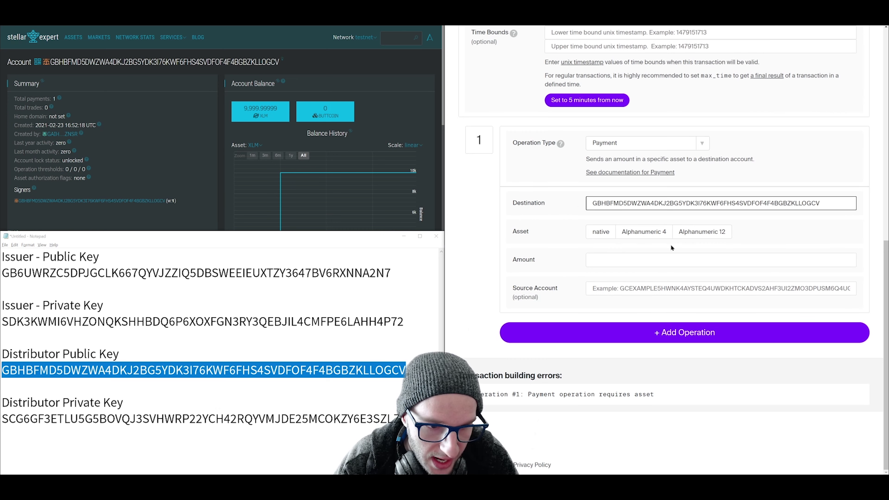
left_click(699, 233)
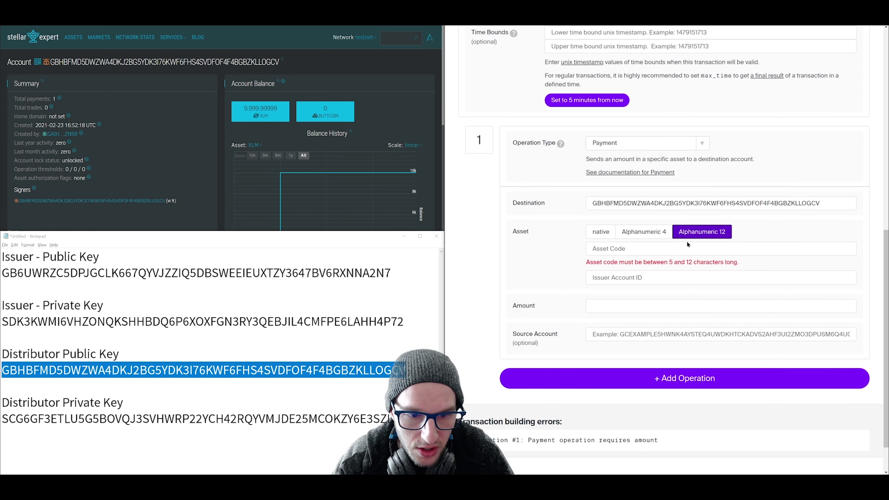
left_click(645, 247)
type("B")
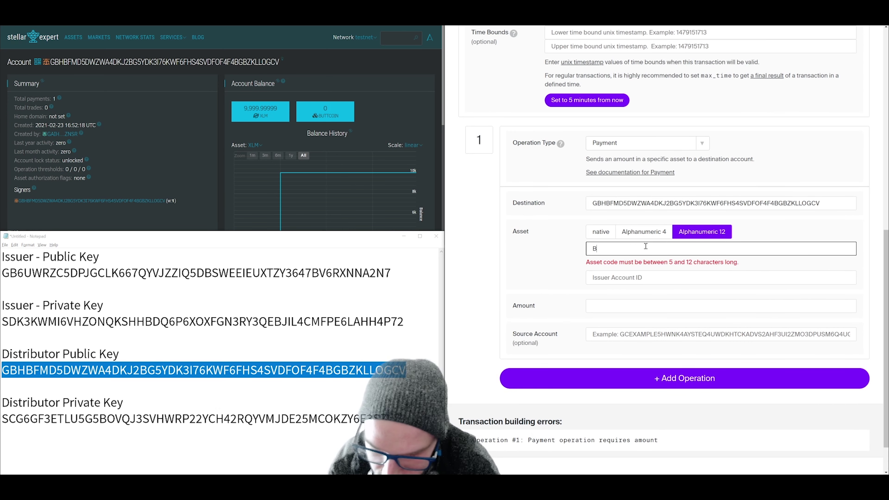
type("UTTCOIN")
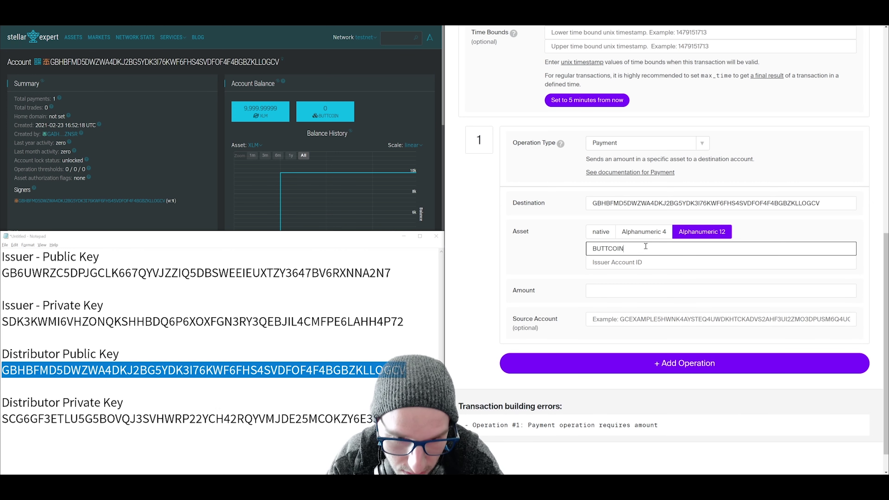
Step: Copy the issuer's public key from the notes into the payment asset's issuer account ID
left_click(616, 263)
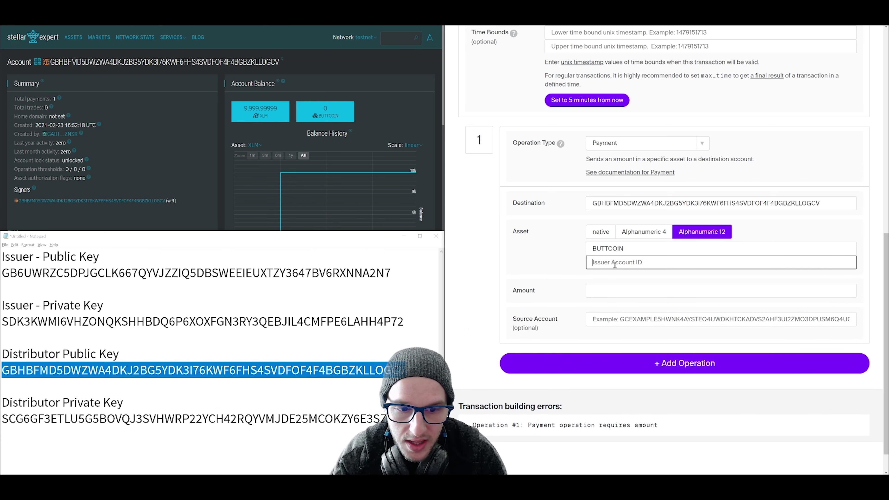
double_click(197, 272)
key("ctrl+c")
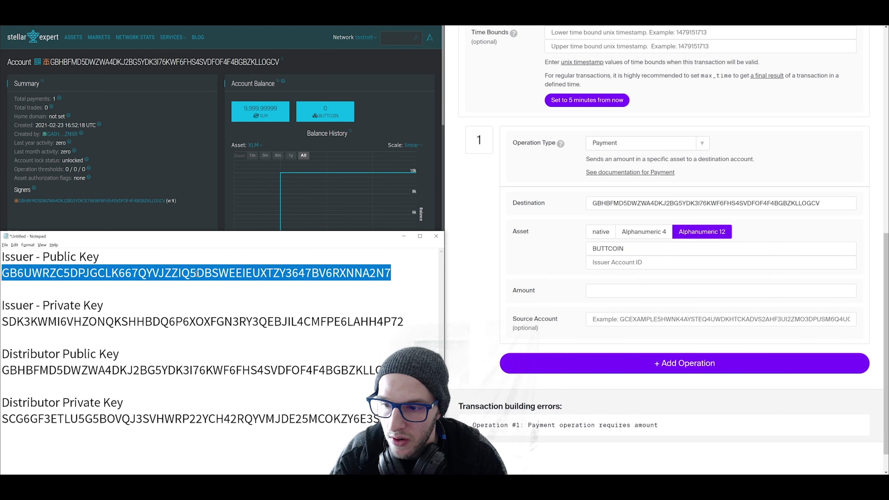
left_click(620, 261)
key("ctrl+v")
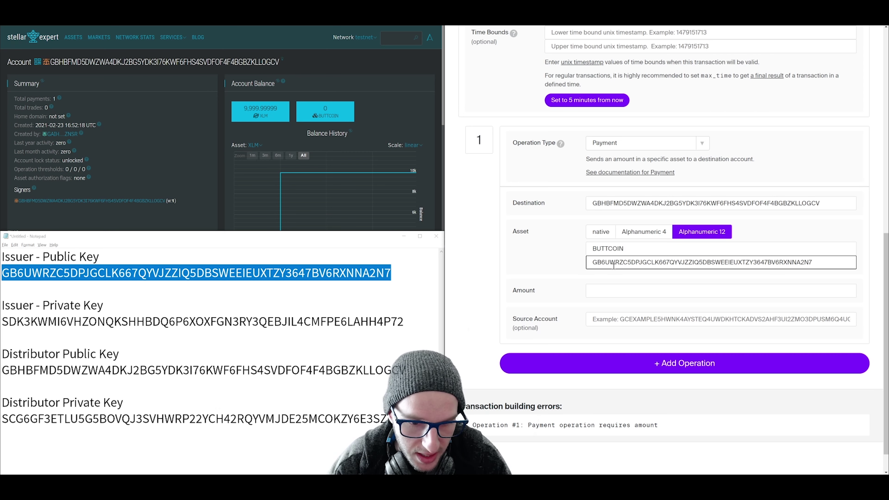
Step: Set the BUTTCOIN payment amount to 420
scroll(573, 263, "down", 1)
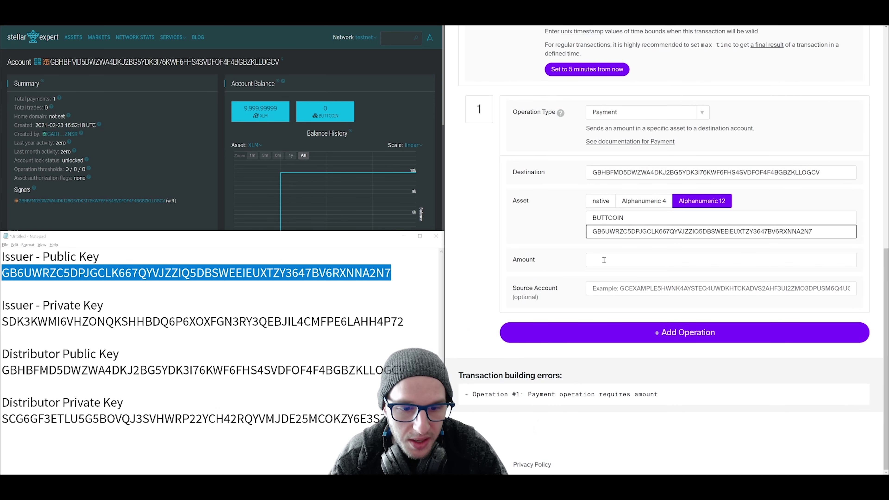
left_click(604, 260)
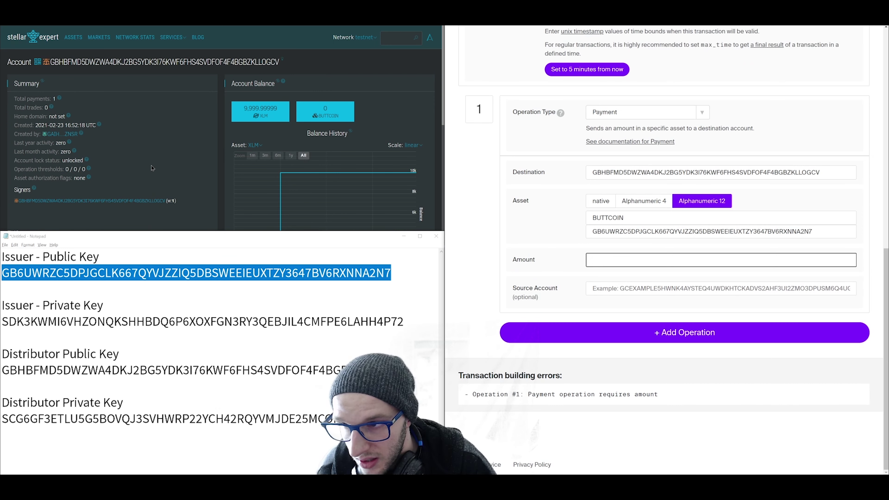
left_click(63, 161)
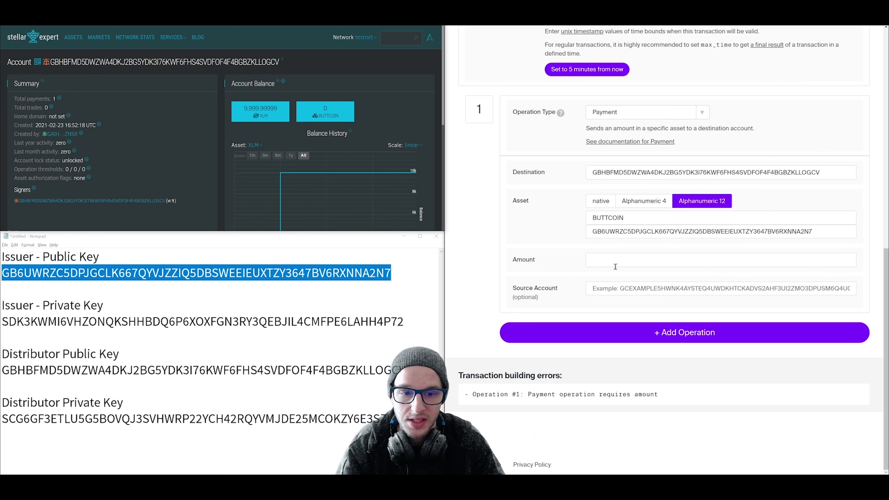
left_click(629, 259)
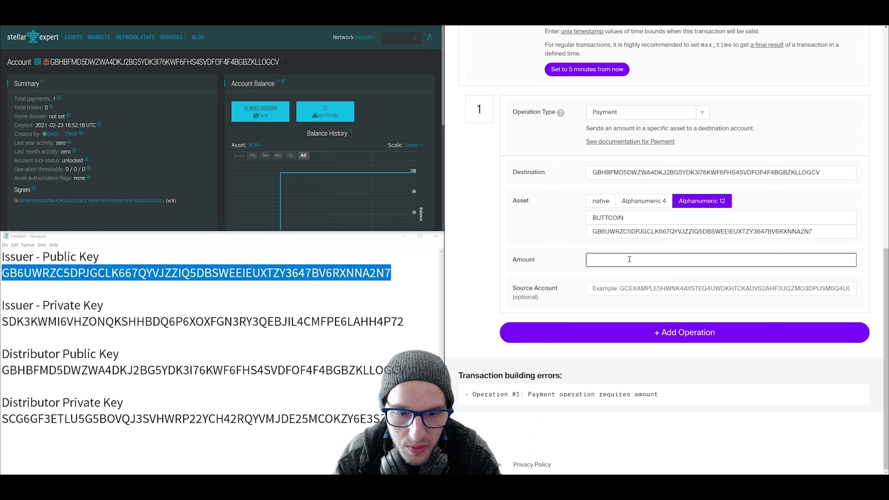
type("420")
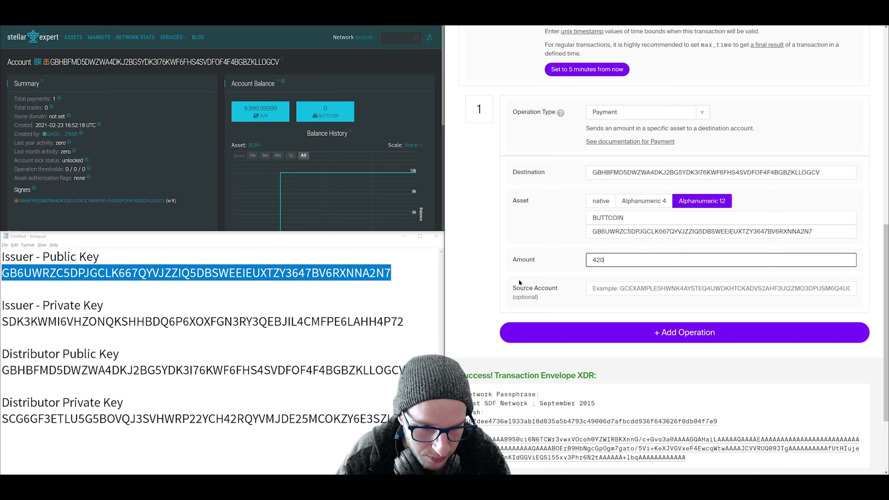
Step: Open the built payment in the transaction signer and replace the old signer key with the issuer's private key from the notes
scroll(518, 278, "down", 3)
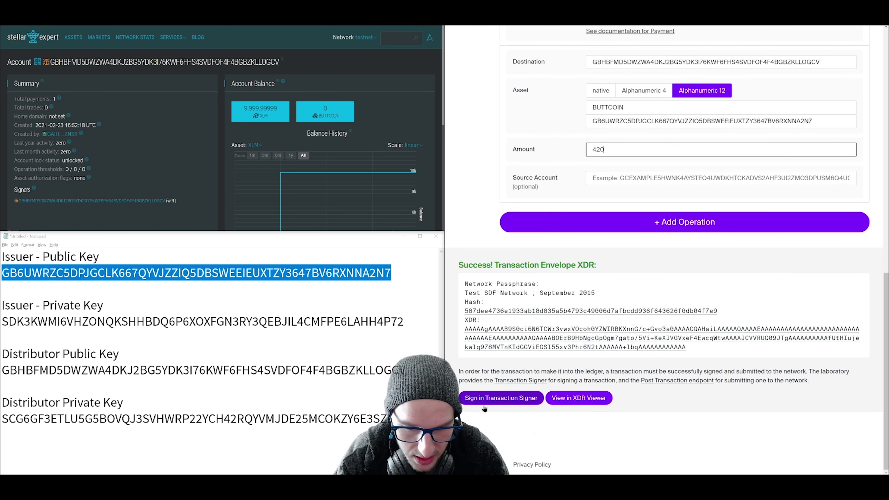
left_click(485, 398)
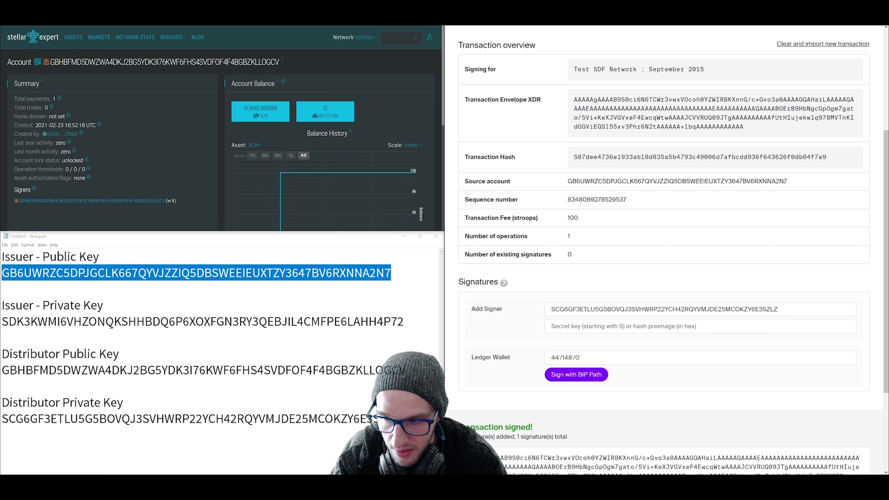
double_click(586, 310)
key("BackSpace")
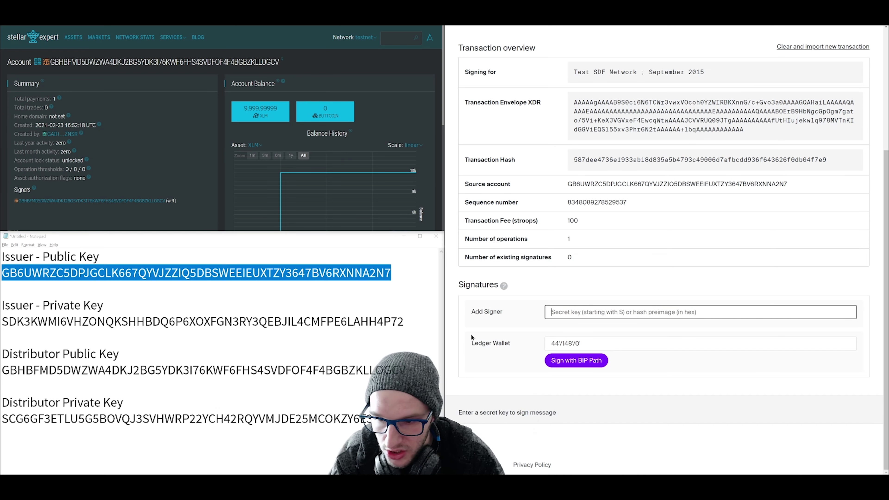
double_click(174, 324)
key("ctrl+c")
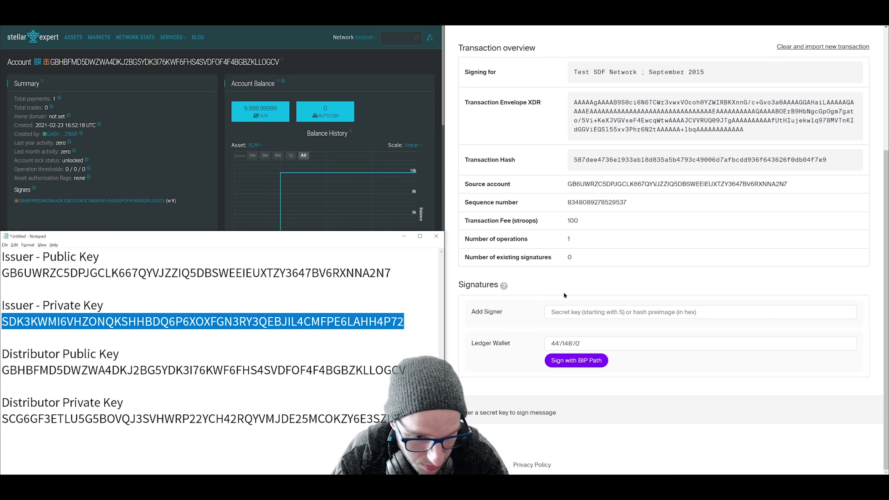
left_click(563, 312)
key("ctrl+v")
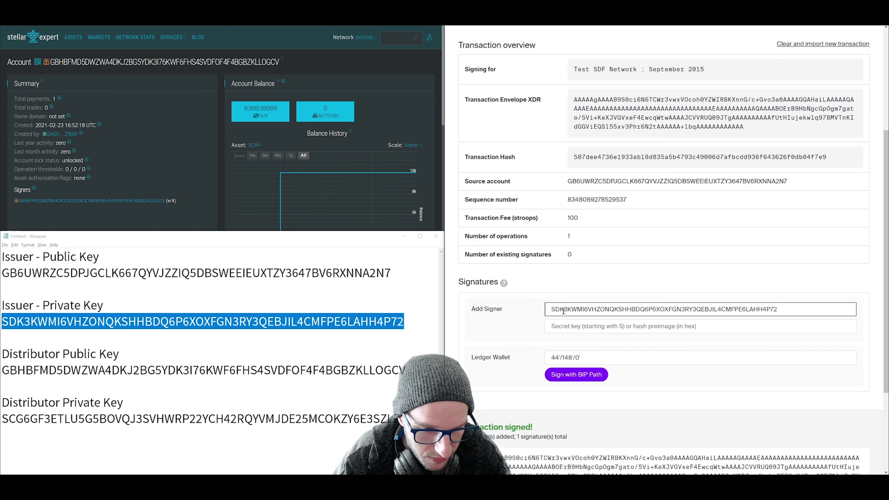
Step: Submit the signed payment transaction to the test network and refresh the distributor's account page in Stellar Expert
scroll(532, 331, "down", 4)
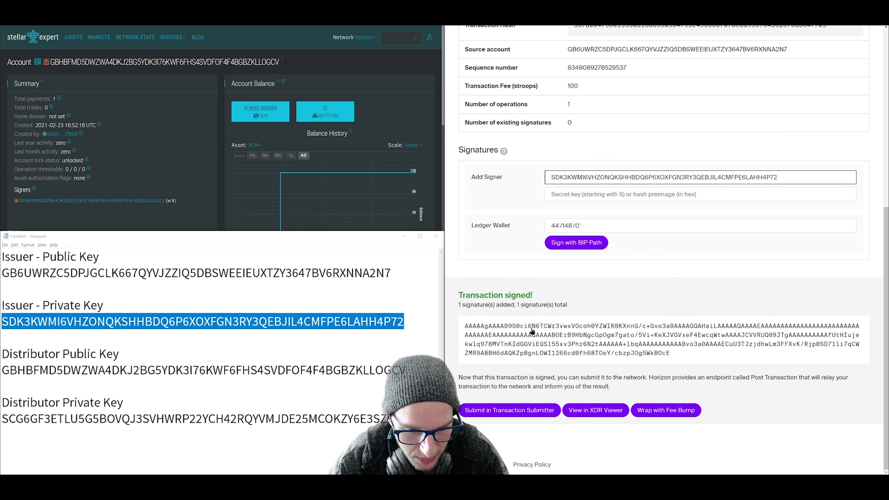
left_click(511, 411)
scroll(512, 345, "down", 2)
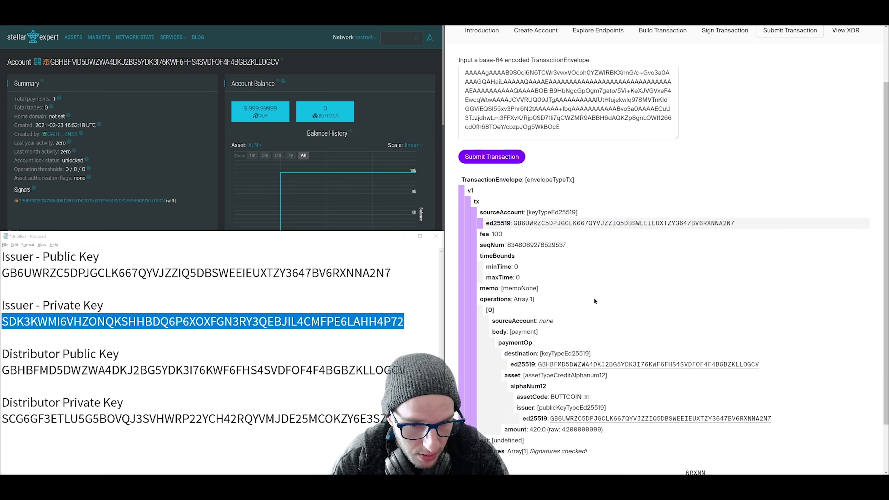
scroll(612, 241, "down", 2)
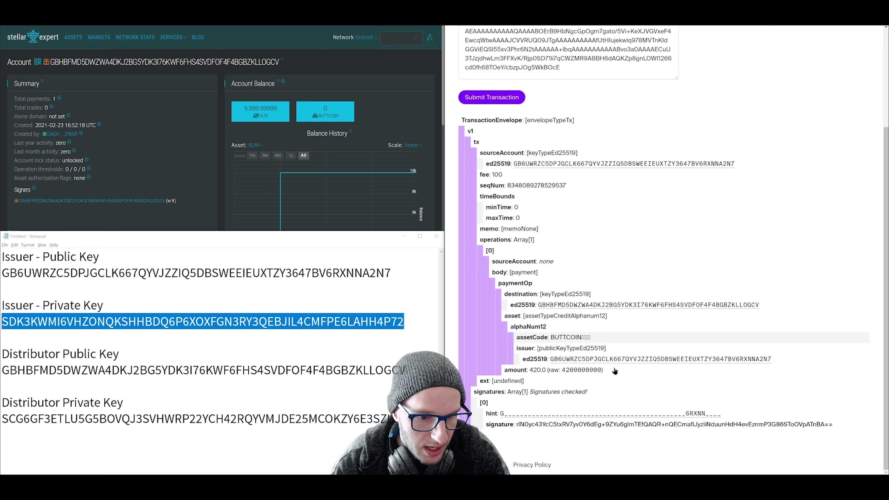
scroll(574, 293, "up", 4)
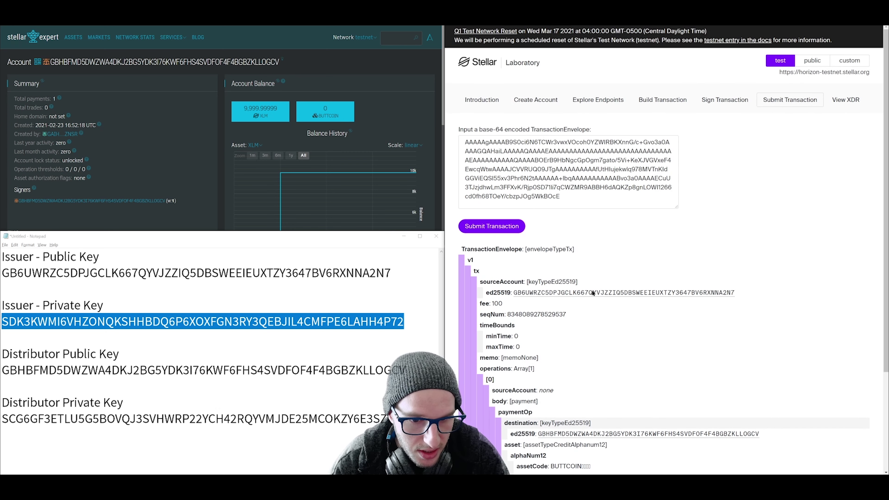
left_click(483, 227)
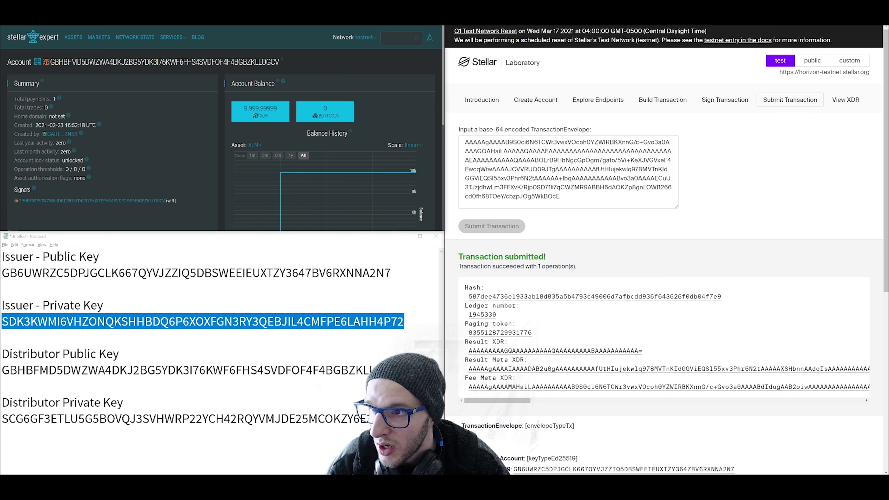
key("F5")
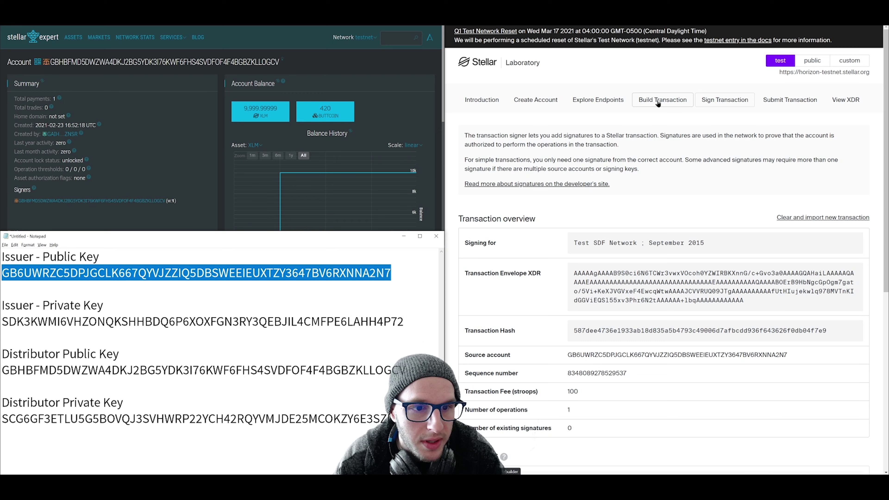
Step: Start a blank transaction with the distributor's public key as source account and fetch its next sequence number
left_click(657, 102)
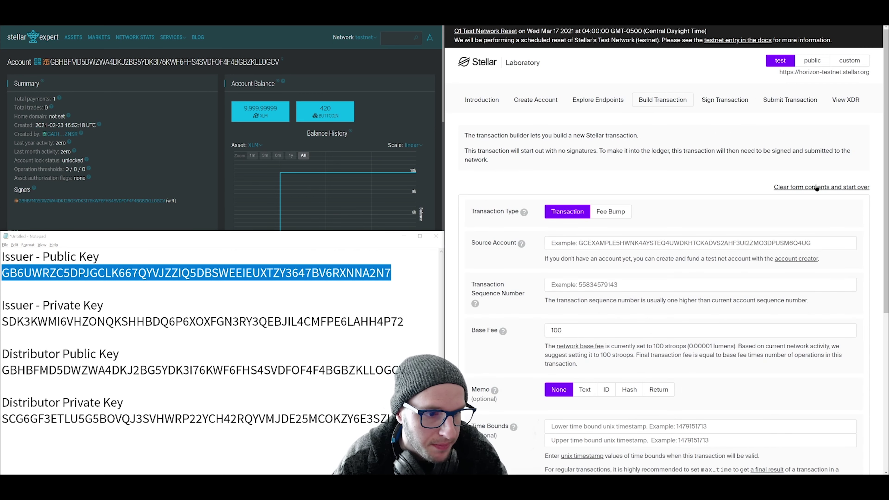
scroll(668, 214, "down", 2)
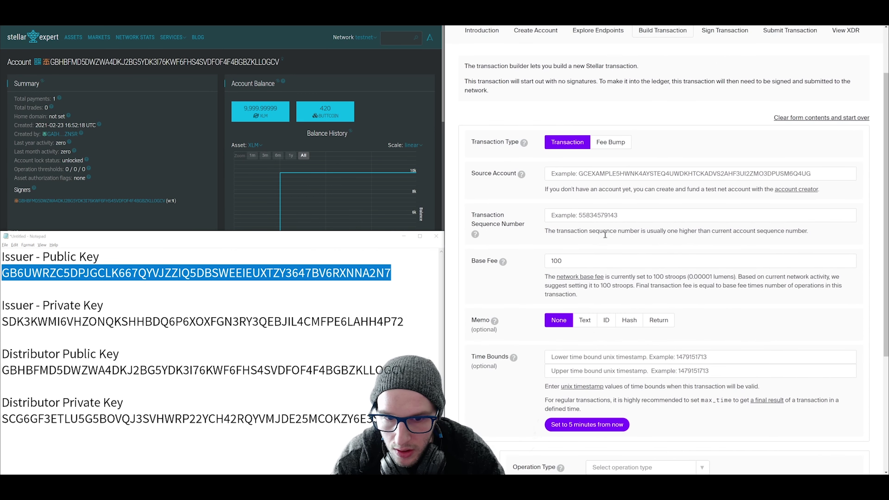
scroll(605, 234, "up", 1)
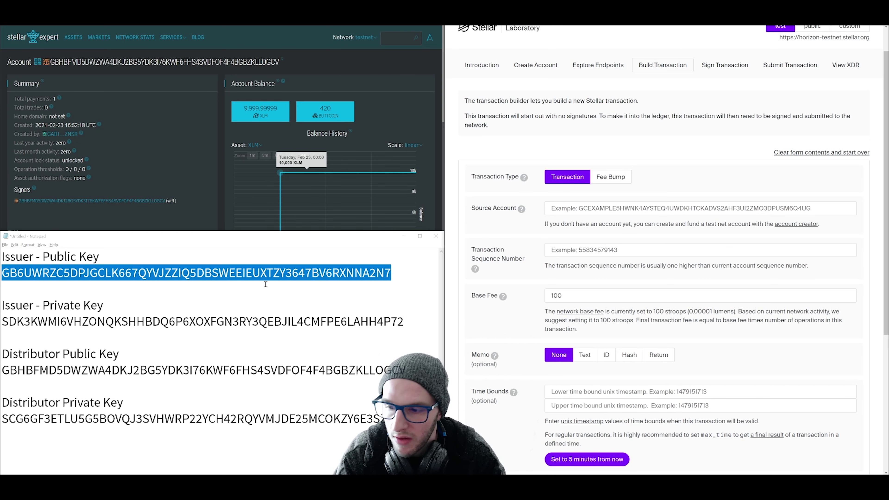
double_click(152, 371)
key("ctrl+c")
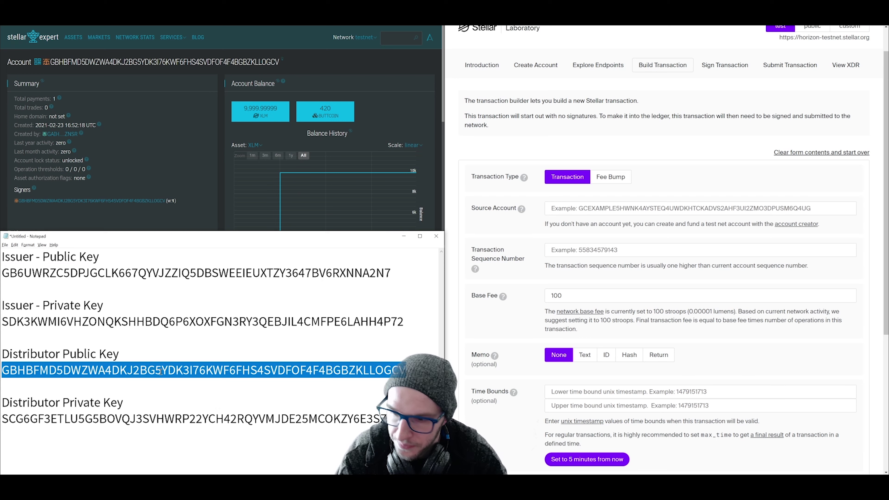
left_click(572, 206)
key("ctrl+v")
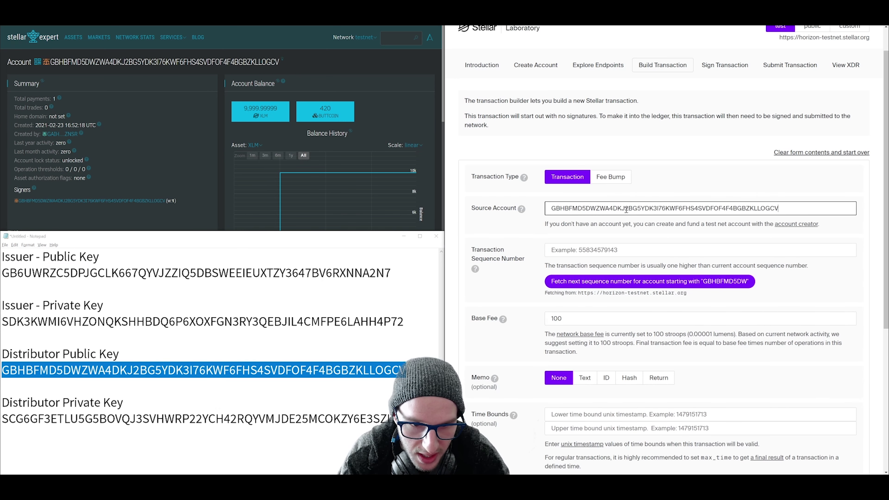
scroll(612, 210, "down", 2)
left_click(597, 212)
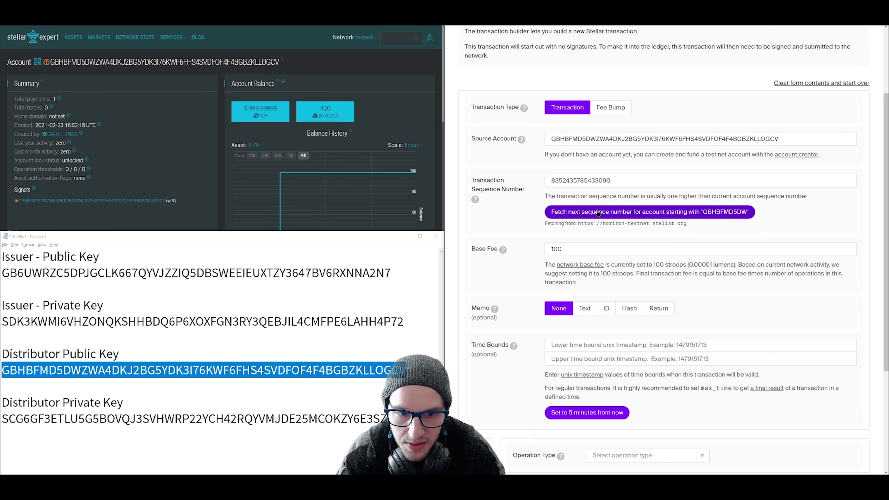
Step: Set the type of the new transaction's first operation to Manage Sell Offer
scroll(609, 298, "down", 5)
left_click(609, 298)
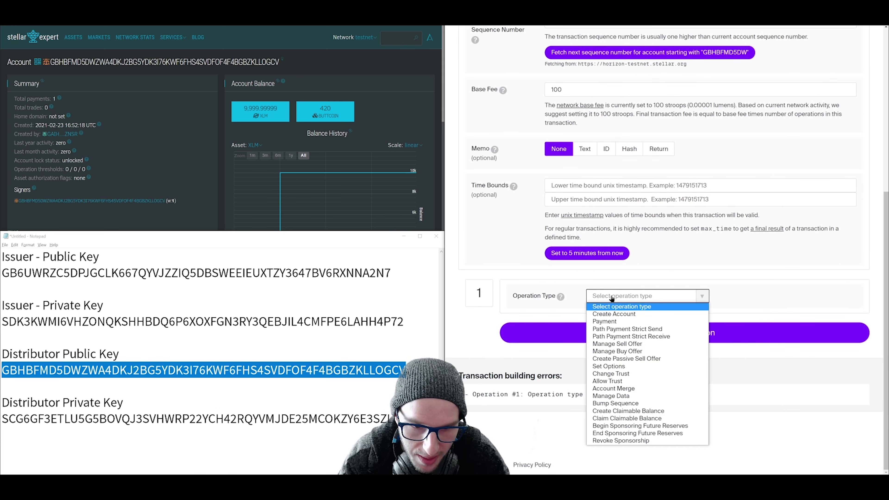
left_click(610, 297)
left_click(618, 296)
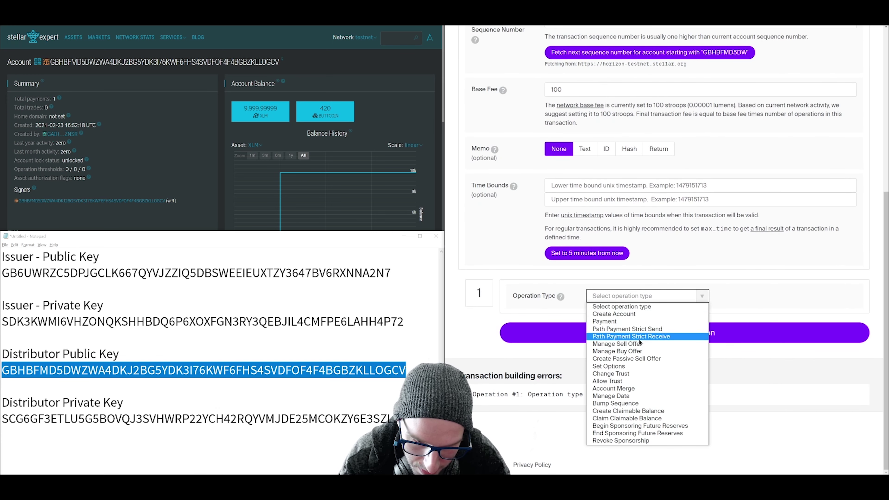
left_click(645, 345)
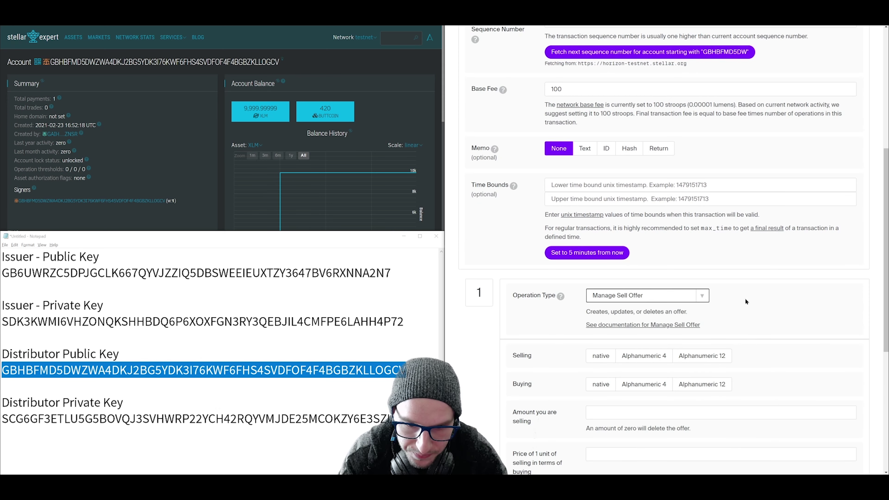
Step: Set the offer's selling asset to Alphanumeric 12 with code BUTTCOIN and the issuer's public key as issuer account ID
scroll(747, 299, "down", 3)
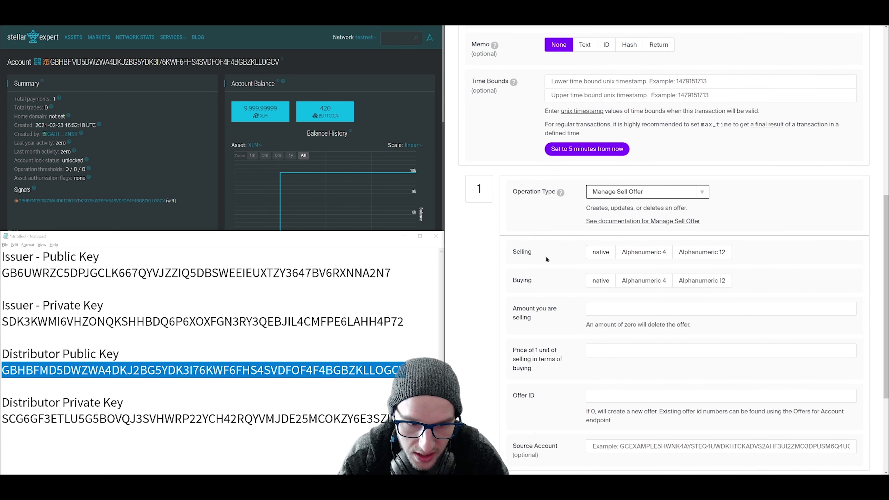
left_click(684, 254)
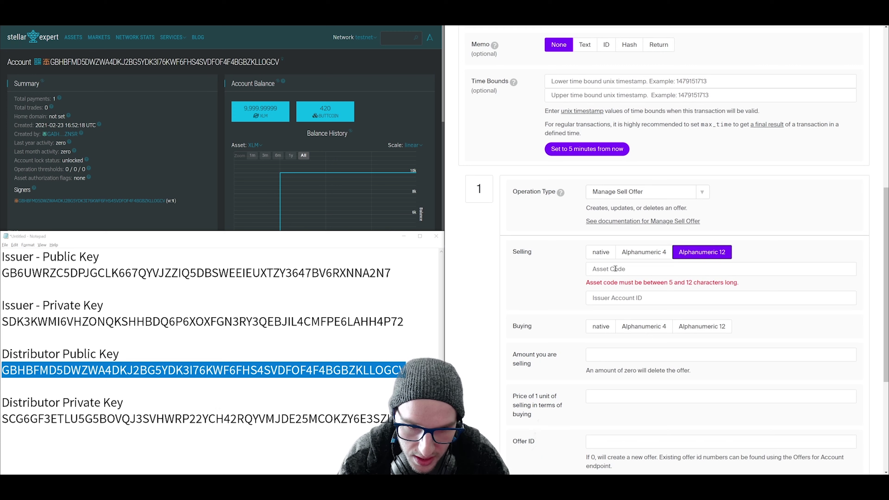
left_click(615, 269)
type("BUTTCOIN")
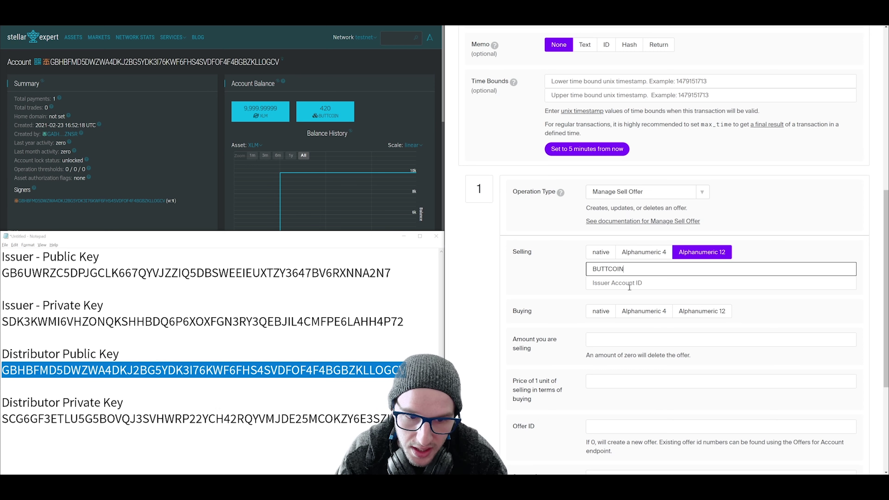
double_click(288, 273)
key("ctrl+c")
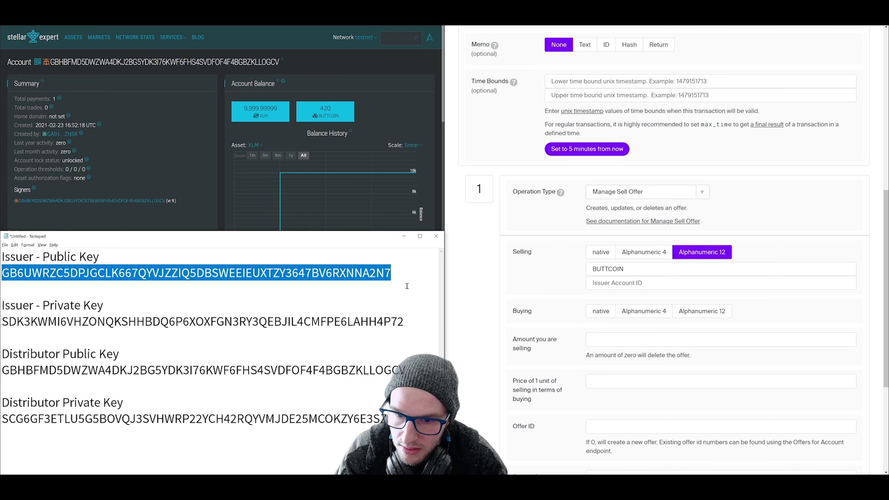
left_click(611, 284)
key("ctrl+v")
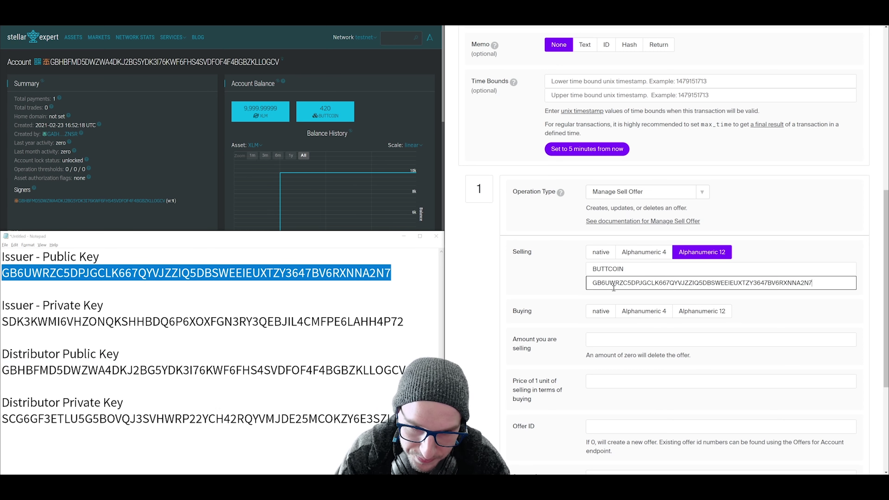
Step: Set the sell offer's buying asset to native
scroll(610, 284, "down", 2)
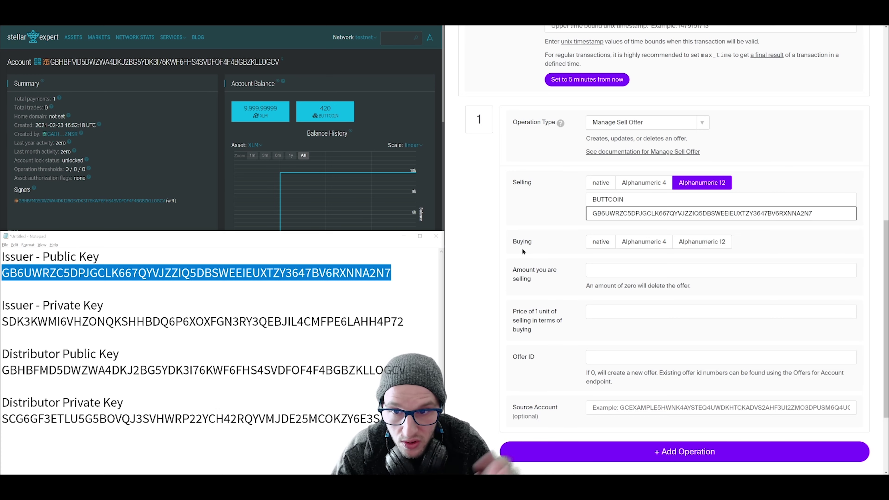
left_click(591, 246)
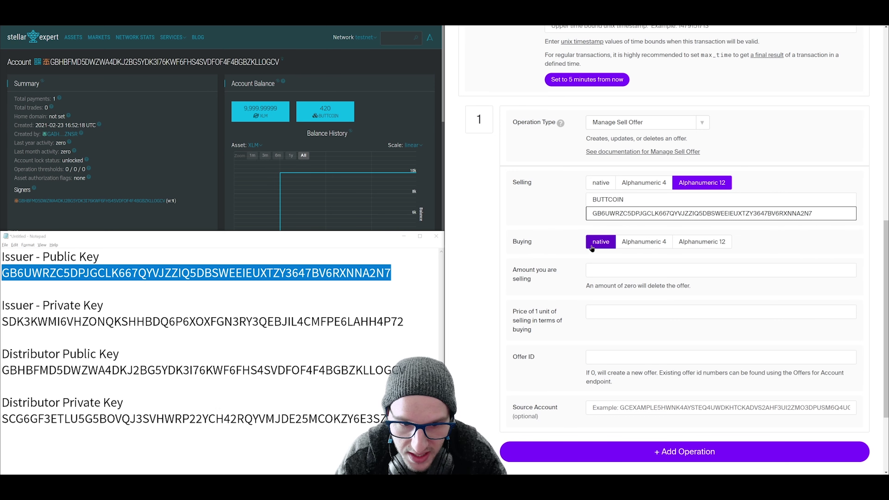
Step: Set the sell offer's amount to 69 and its price per unit in the native asset to 1
left_click(591, 247)
scroll(590, 248, "down", 1)
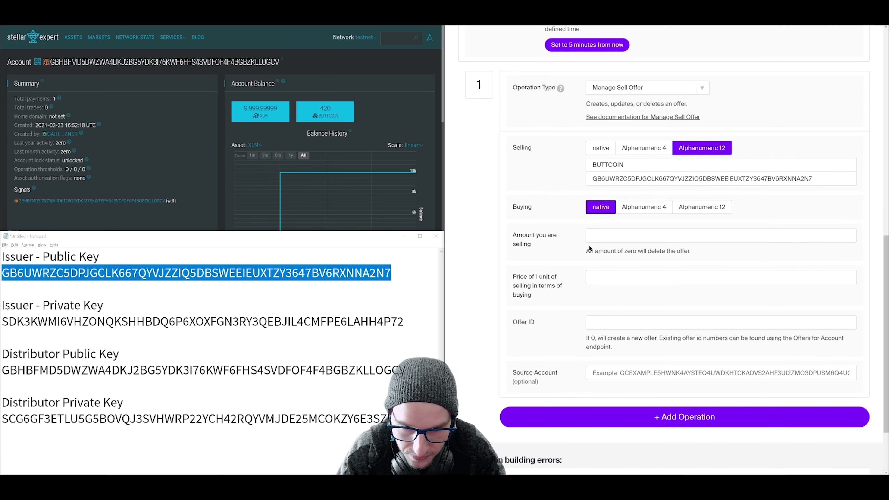
left_click(601, 236)
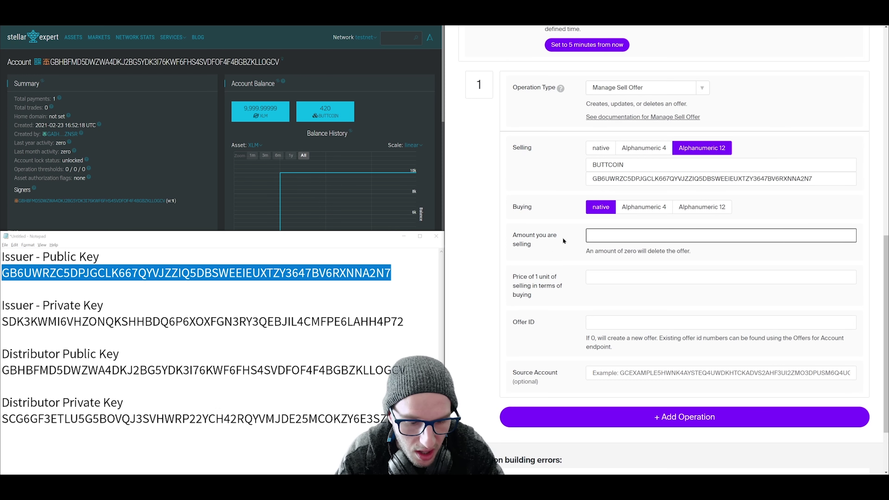
type("69")
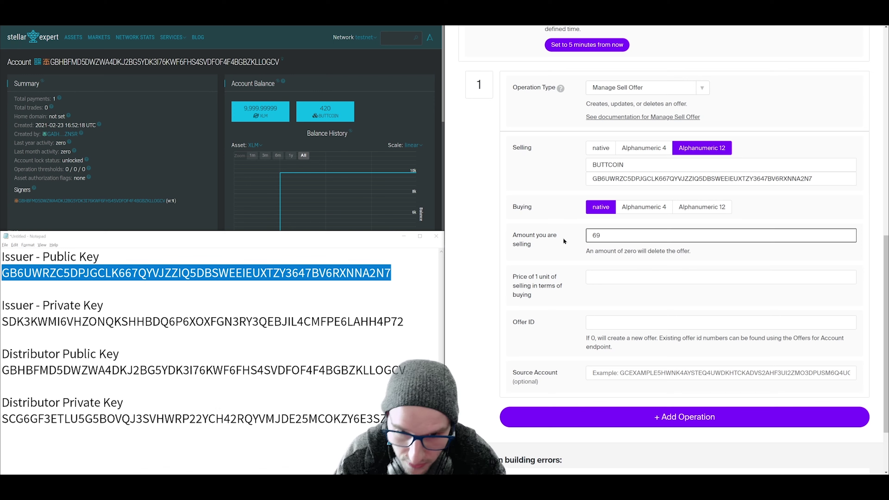
left_click(602, 276)
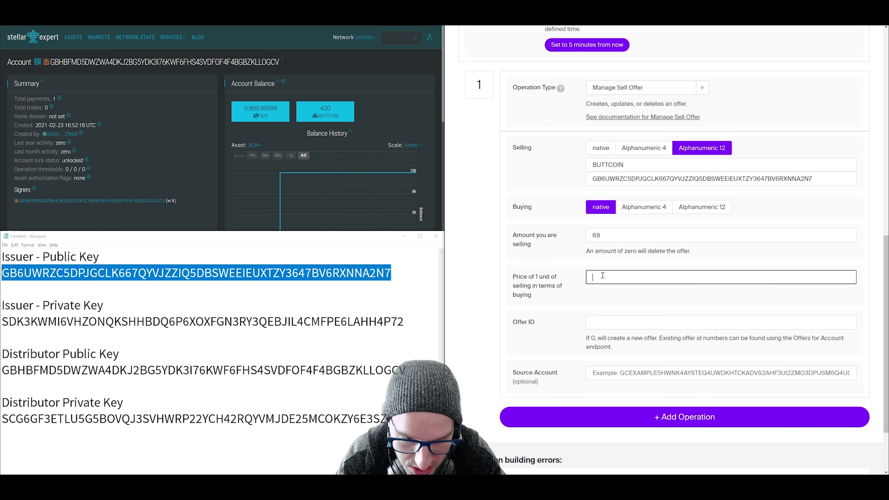
type("1")
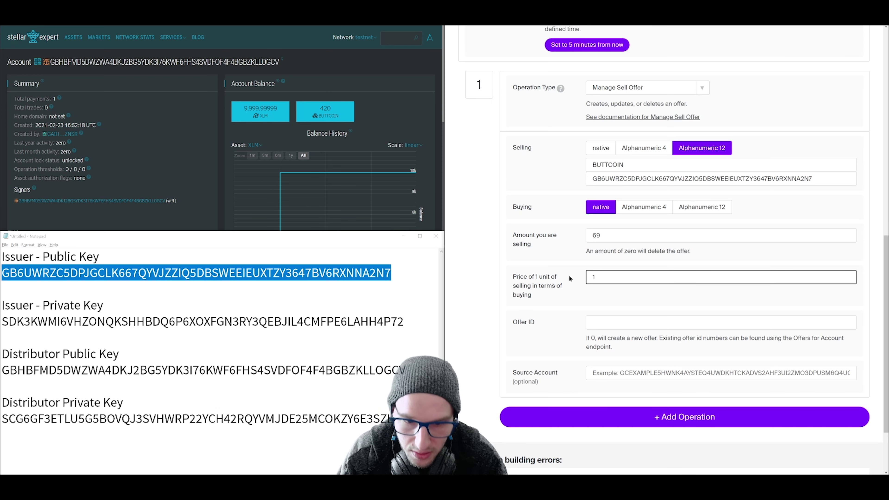
Step: Set the sell offer's offer ID to 0 so that it creates a new offer
scroll(568, 256, "down", 2)
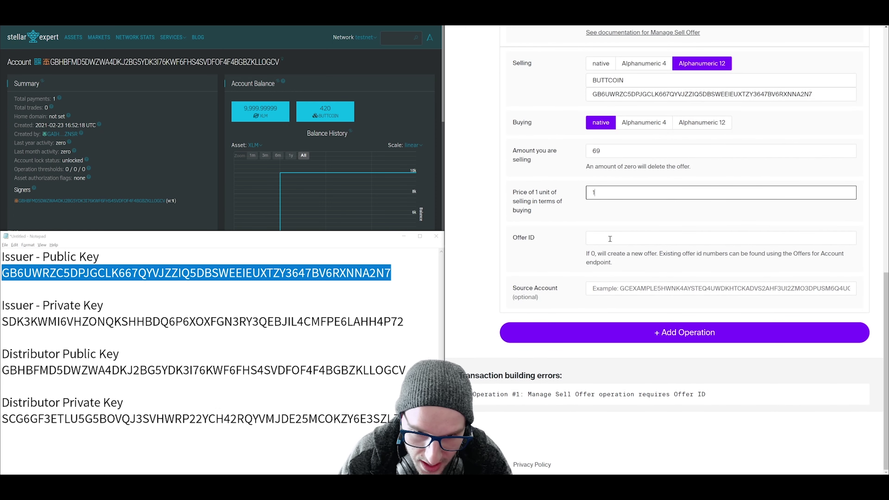
left_click(609, 239)
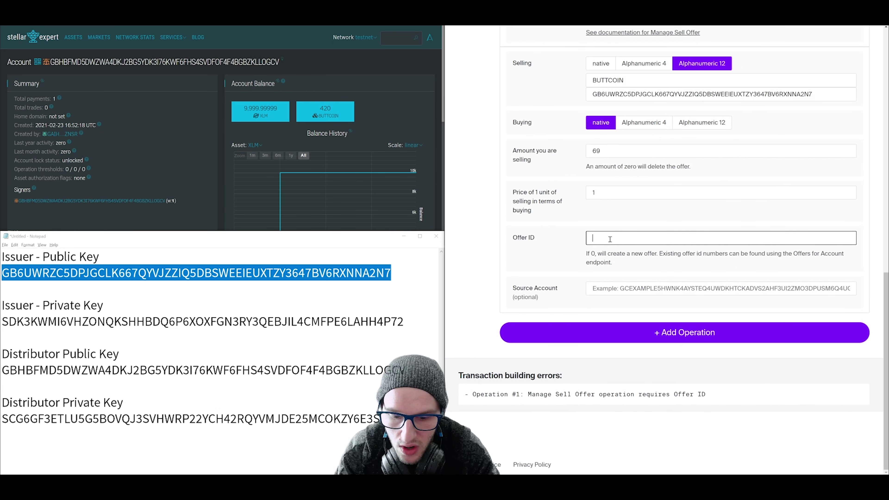
type("0")
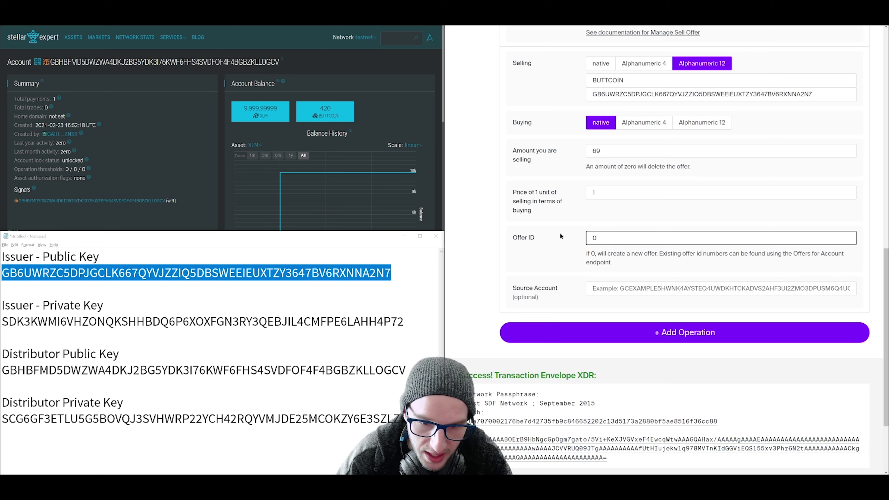
Step: Open the built transaction for signing and replace the signer's secret key with the distributor's private key
scroll(567, 242, "down", 3)
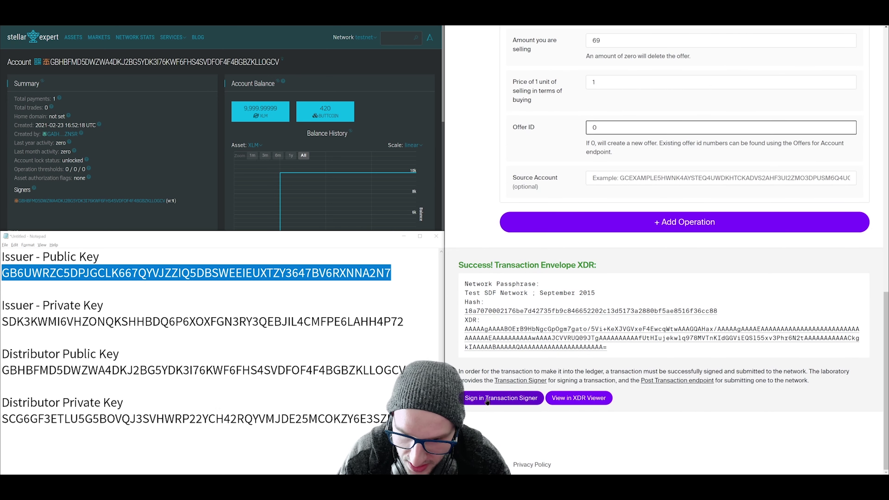
left_click(487, 399)
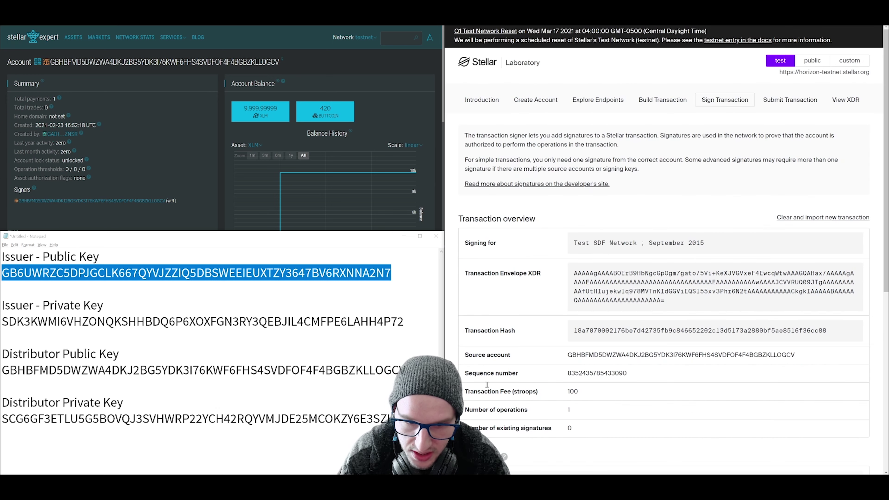
scroll(535, 250, "down", 5)
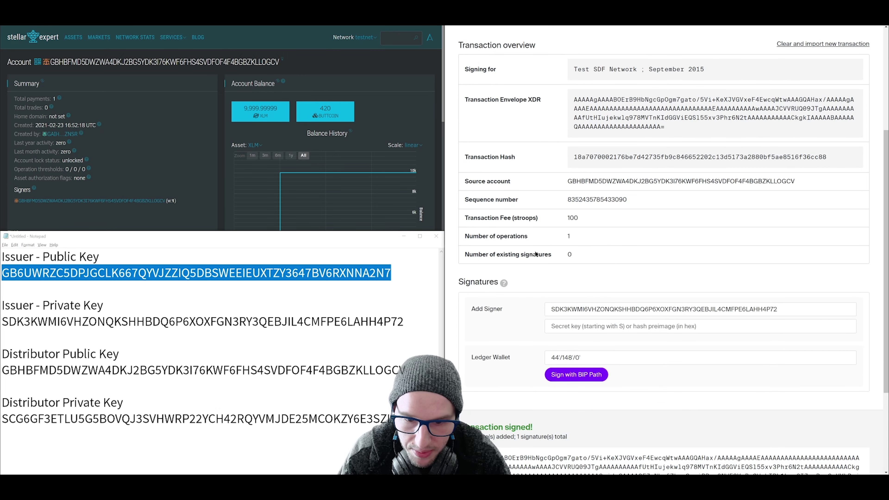
triple_click(173, 413)
triple_click(598, 313)
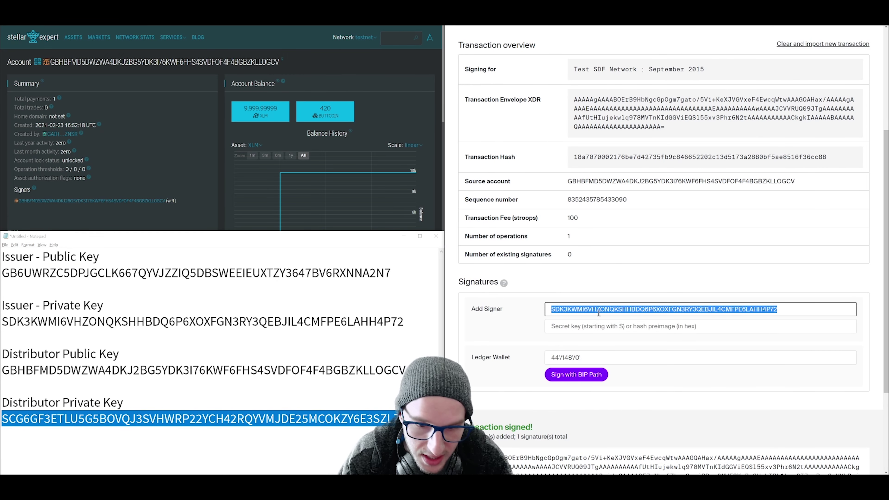
key("ctrl+v")
Step: Submit the signed sell offer transaction to the test network
scroll(488, 419, "down", 4)
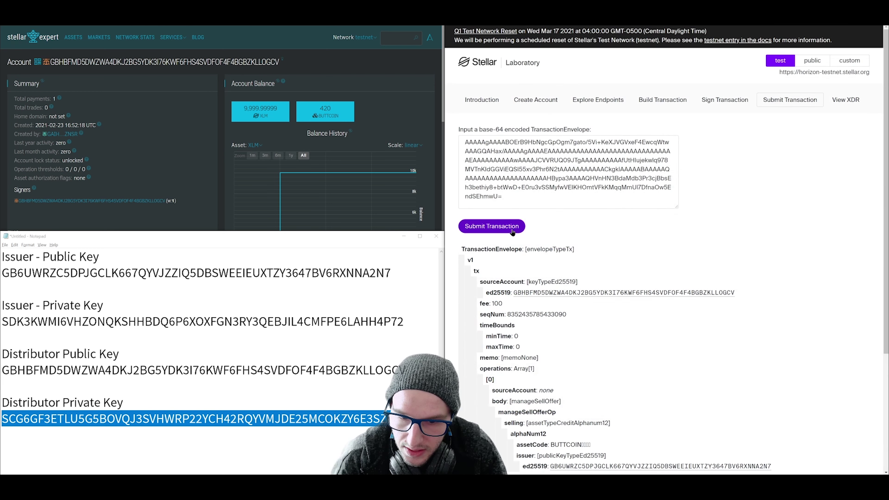
left_click(512, 228)
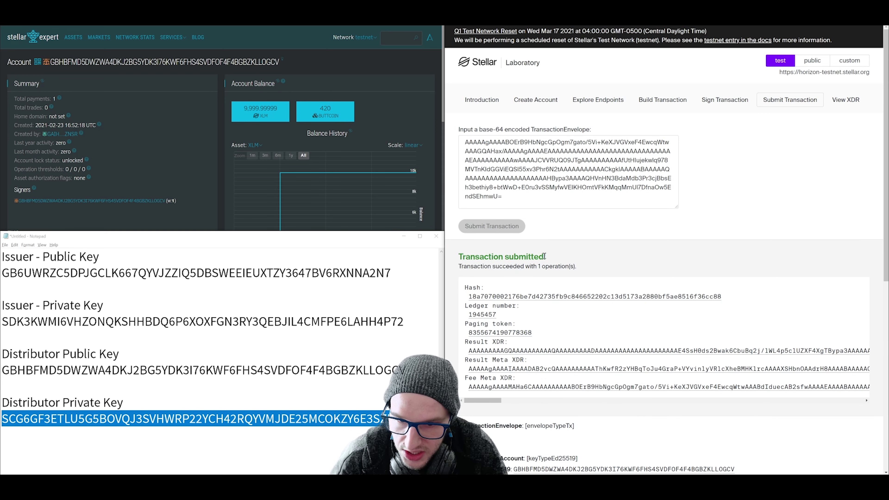
Step: Switch to Stellar Expert and list the distributor account's offers to check the submitted sell offer
scroll(544, 256, "down", 1)
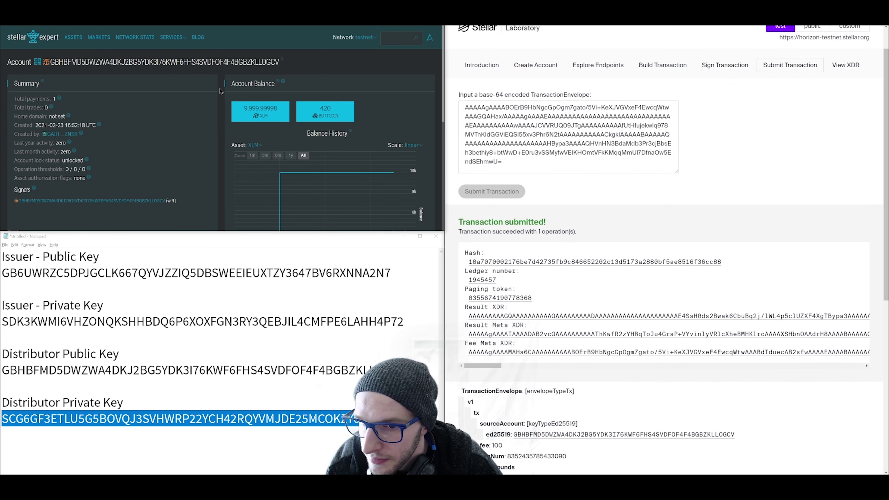
scroll(220, 91, "down", 5)
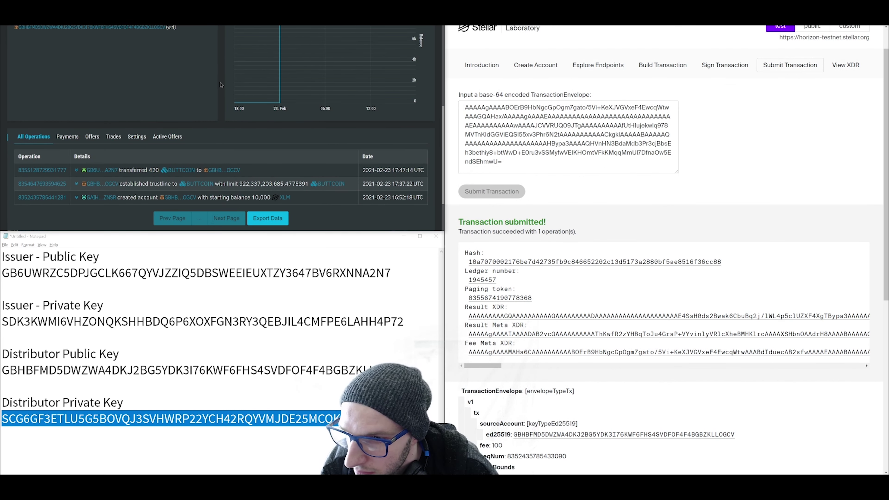
left_click(93, 138)
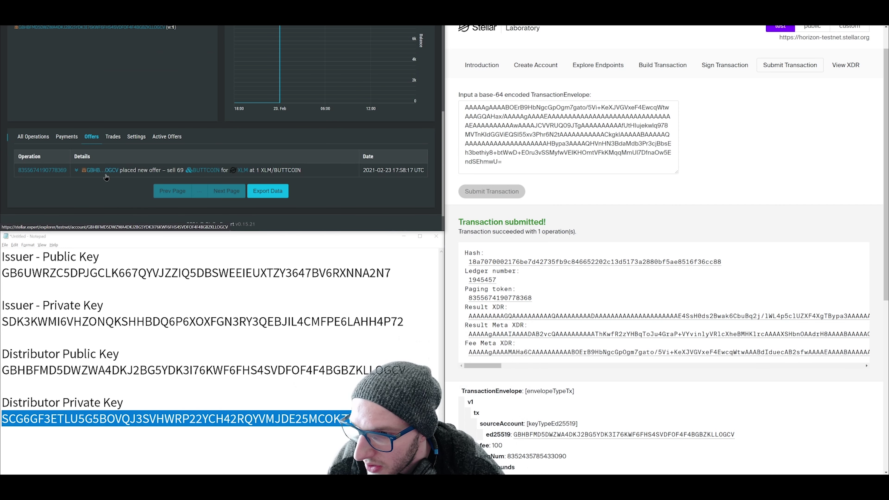